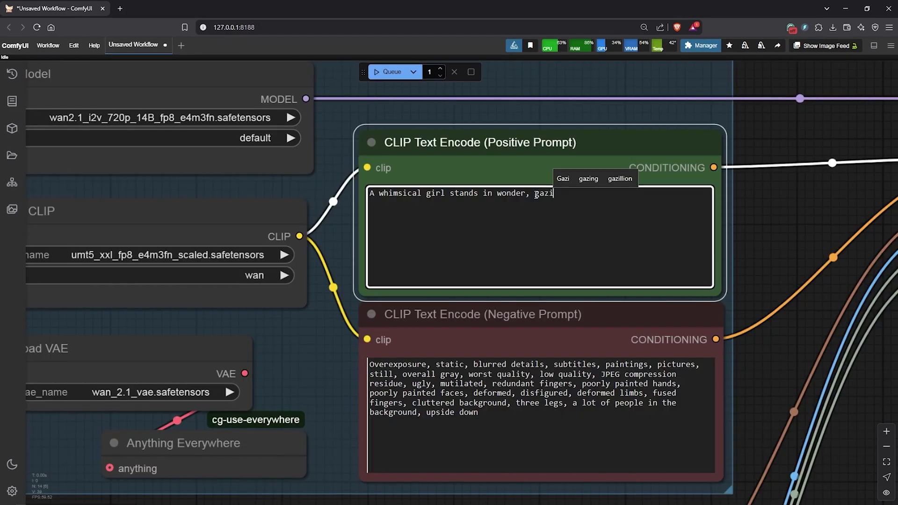
pyautogui.write('ing up as glowing lanterns drift past her in a cosmic festival of light.')
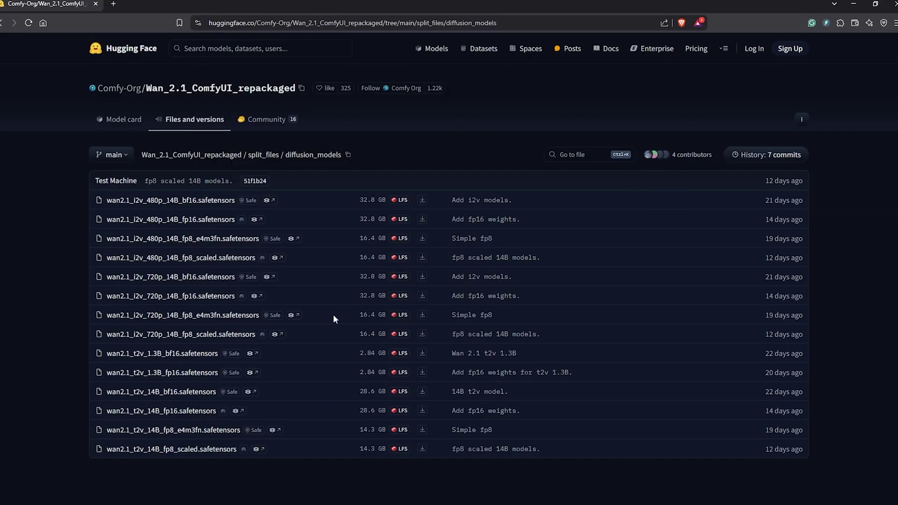
pyautogui.hotkey('alt', 'Left')
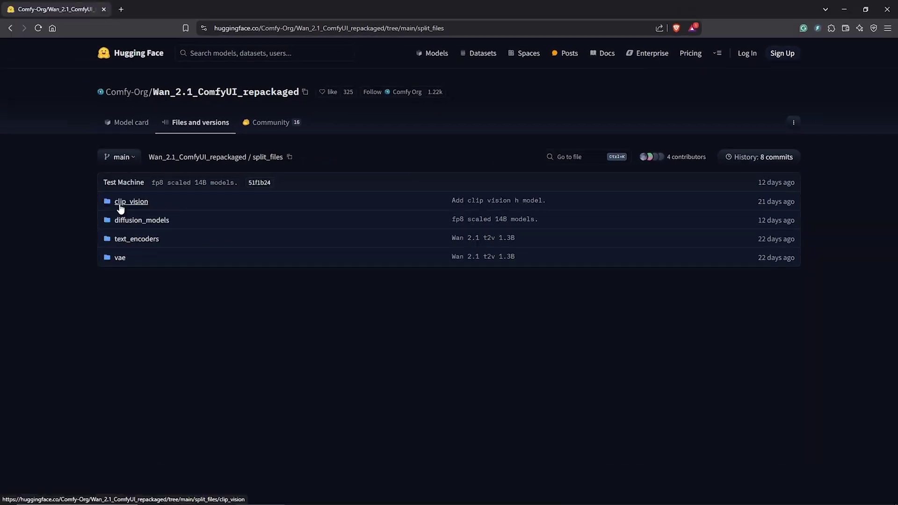
pyautogui.click(131, 201)
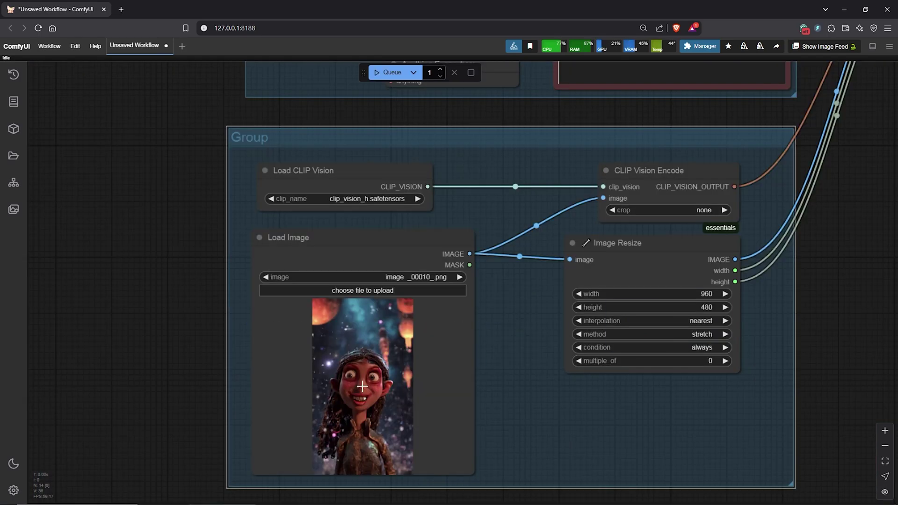
pyautogui.moveTo(475, 480); pyautogui.dragTo(411, 475)
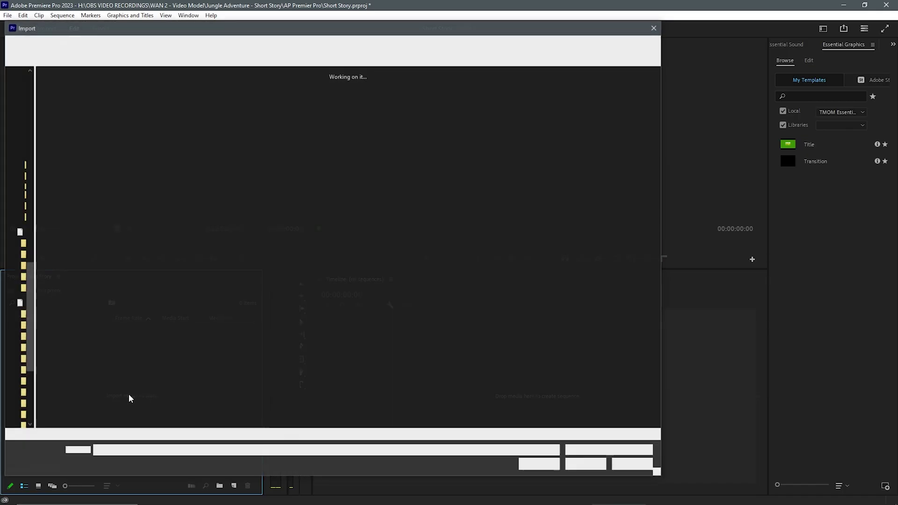
# In Premiere Pro, import videos_00002.mp4, videos_00003.mp4 and videos_00005.mp4 from the ComfyUI output folder wan I2V
pyautogui.doubleClick(80, 225)
pyautogui.click(328, 177)
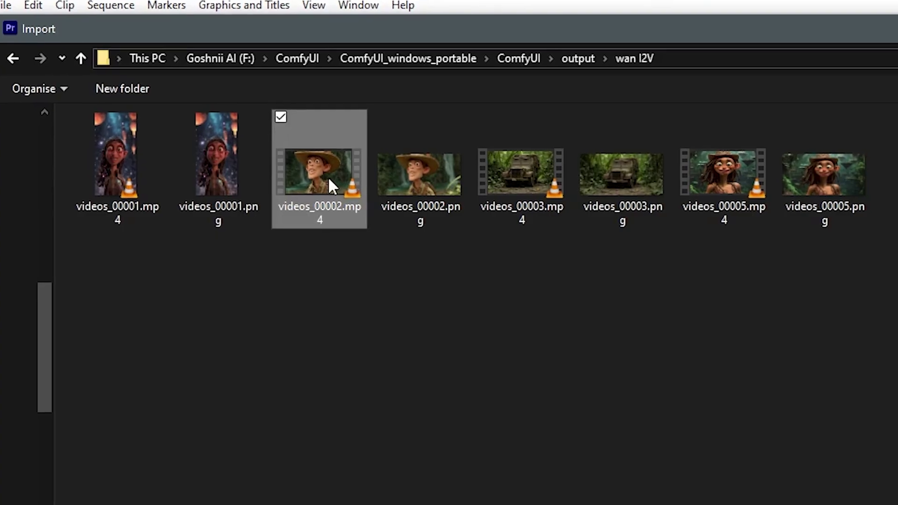
pyautogui.keyDown('ctrl'); pyautogui.click(523, 168); pyautogui.keyUp('ctrl')
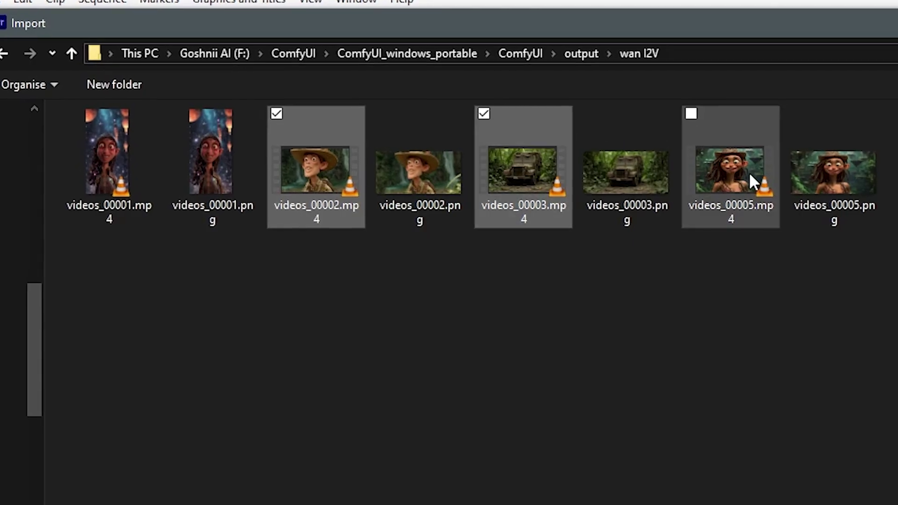
pyautogui.keyDown('ctrl'); pyautogui.click(749, 172); pyautogui.keyUp('ctrl')
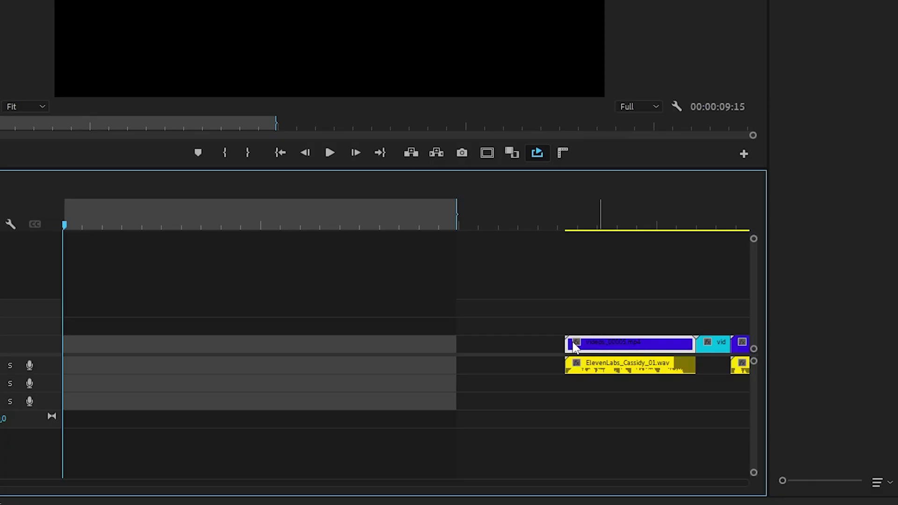
pyautogui.moveTo(573, 345); pyautogui.dragTo(247, 357)
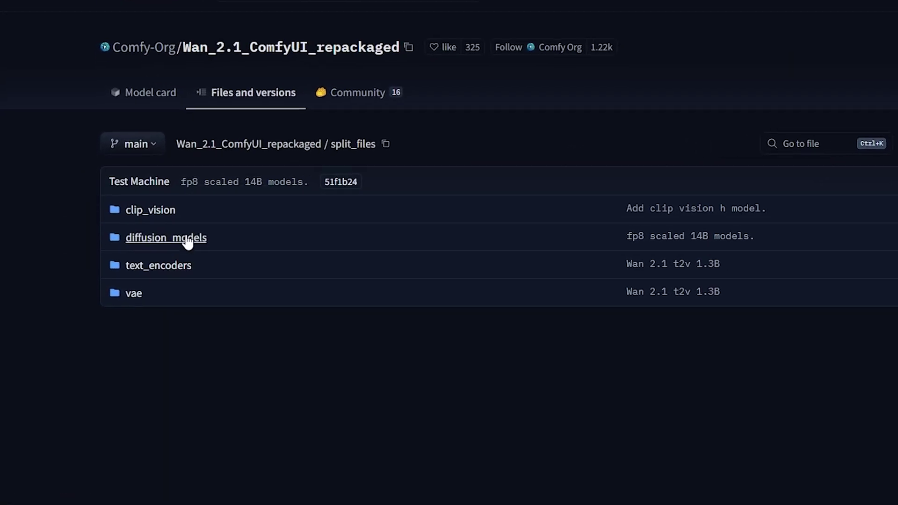
# Download clip_vision_h.safetensors from the repository's clip_vision folder into ComfyUI's models/clip_vision folder
pyautogui.click(167, 214)
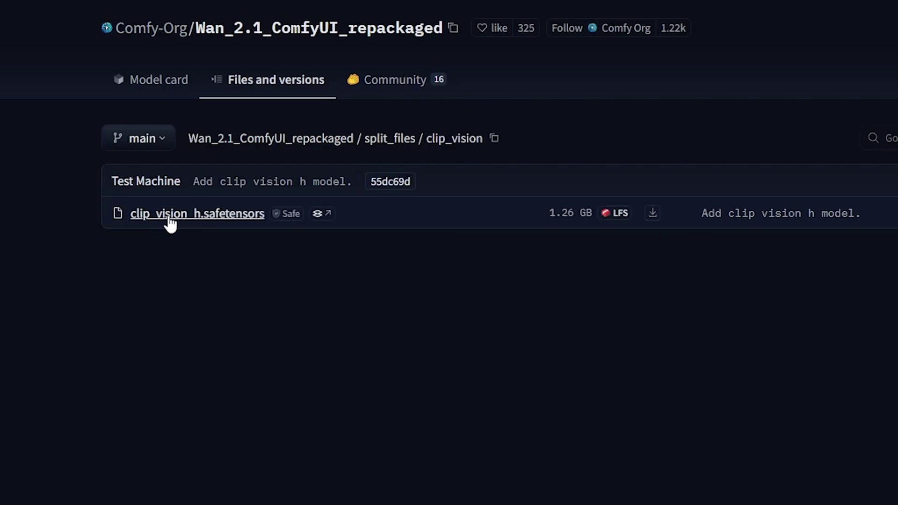
pyautogui.click(653, 213)
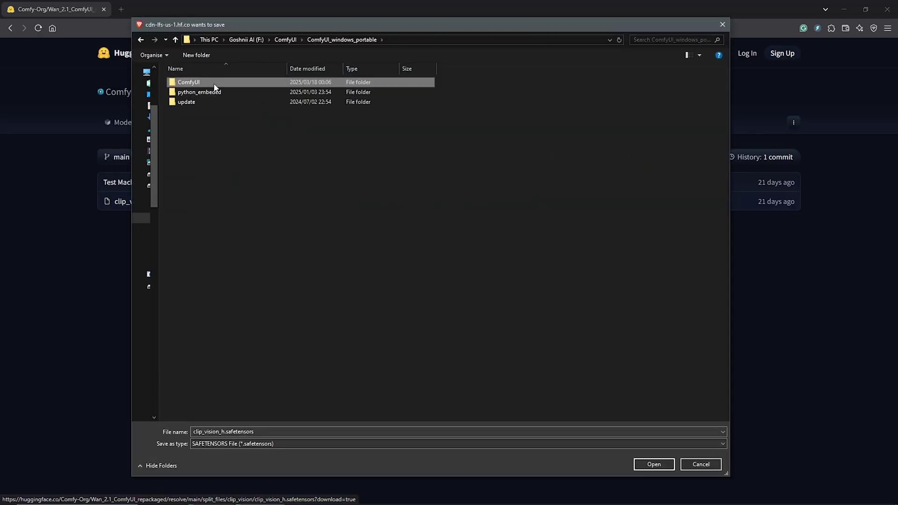
pyautogui.doubleClick(214, 84)
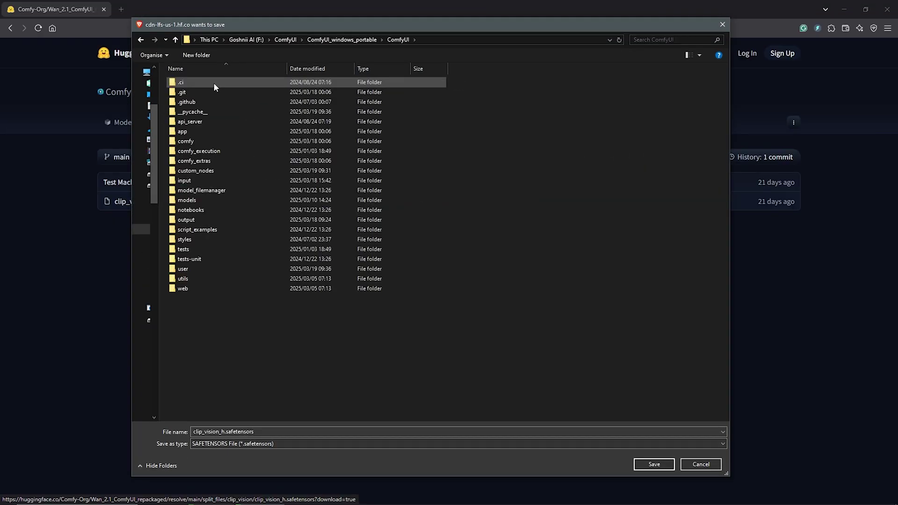
pyautogui.doubleClick(200, 200)
pyautogui.doubleClick(194, 130)
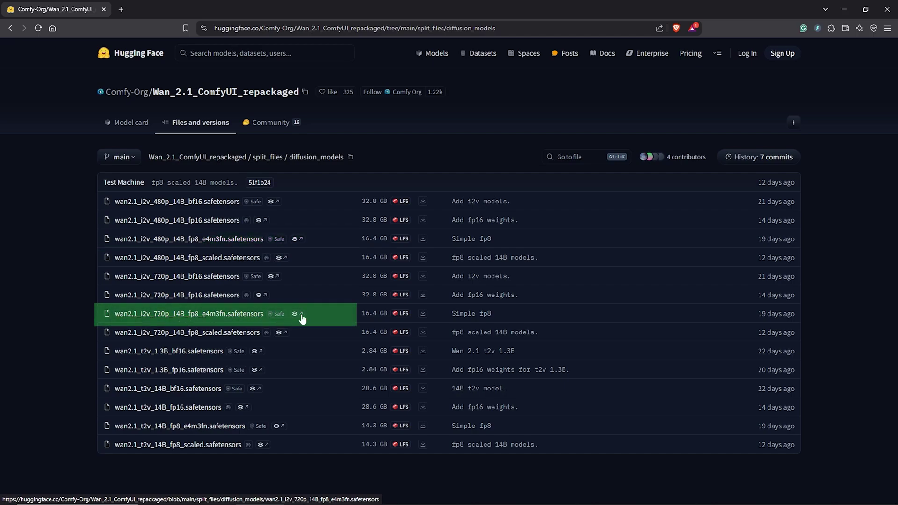
# Download wan2.1_i2v_720p_14B_fp8_e4m3fn.safetensors into ComfyUI's models/diffusion_models folder
pyautogui.click(423, 313)
pyautogui.doubleClick(214, 83)
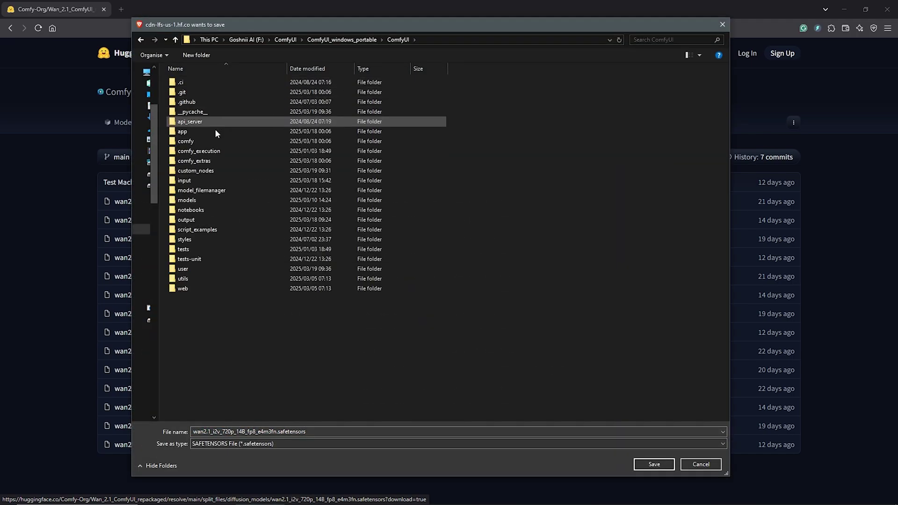
pyautogui.doubleClick(196, 202)
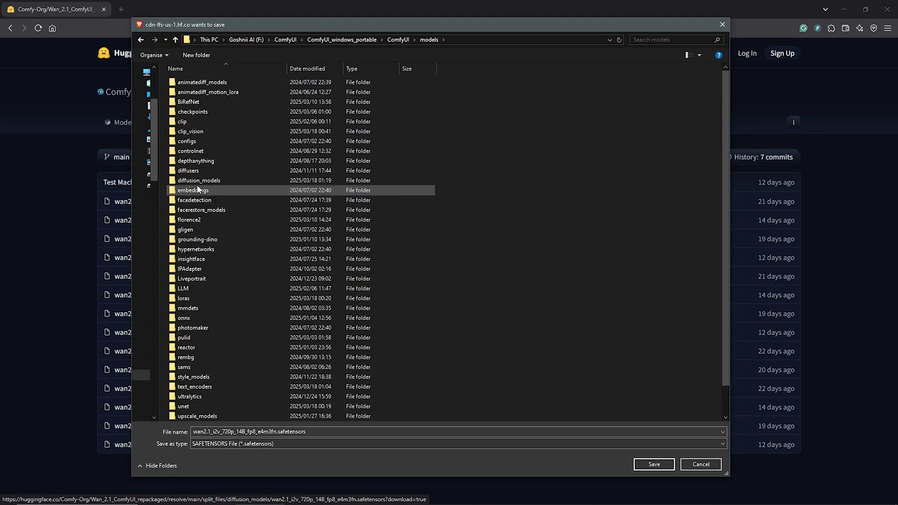
pyautogui.doubleClick(218, 184)
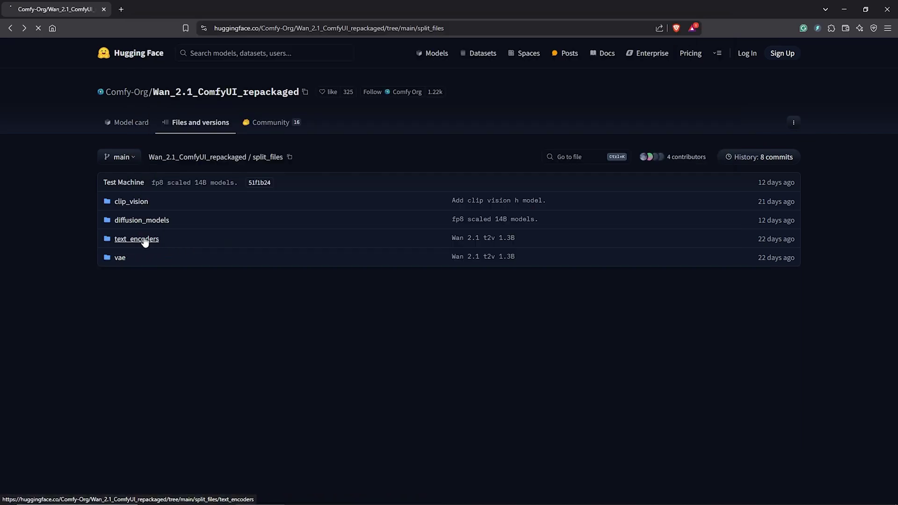
# Download umt5_xxl_fp8_e4m3fn_scaled.safetensors from the repository's text_encoders folder into ComfyUI's models/text_encoders folder
pyautogui.click(145, 239)
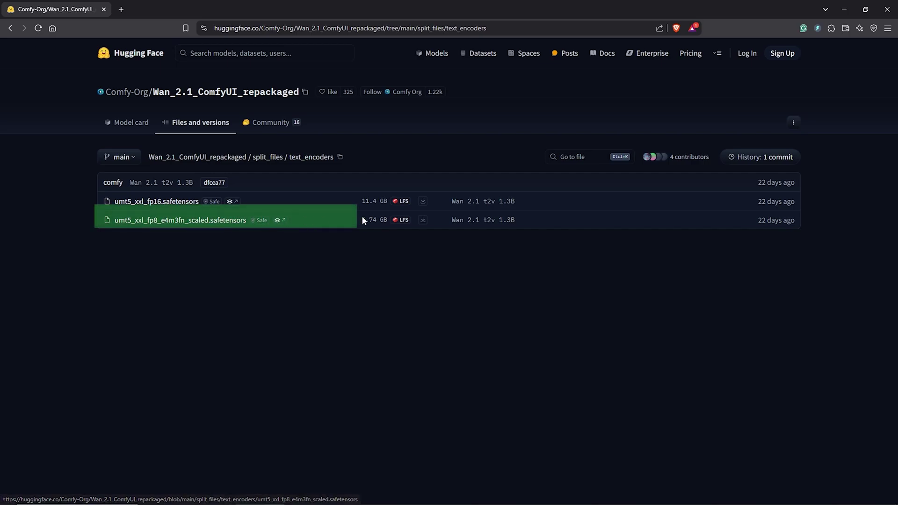
pyautogui.click(420, 221)
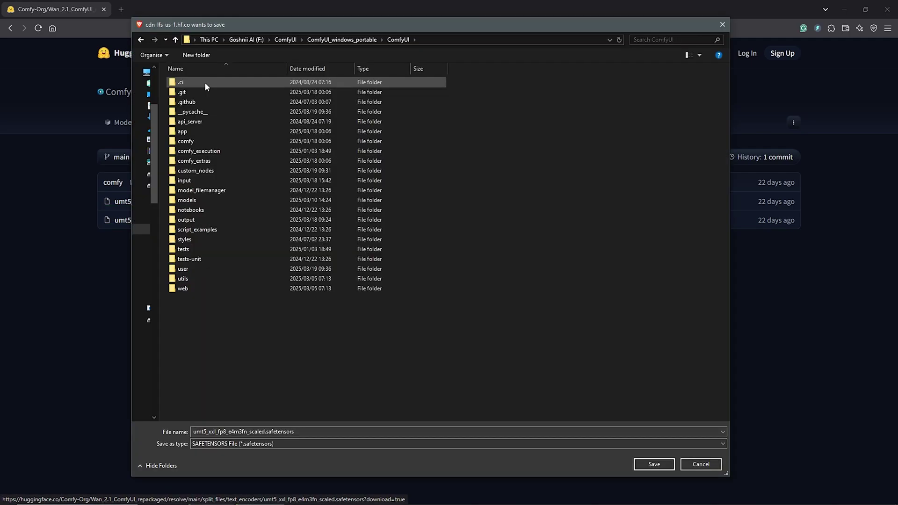
pyautogui.doubleClick(198, 200)
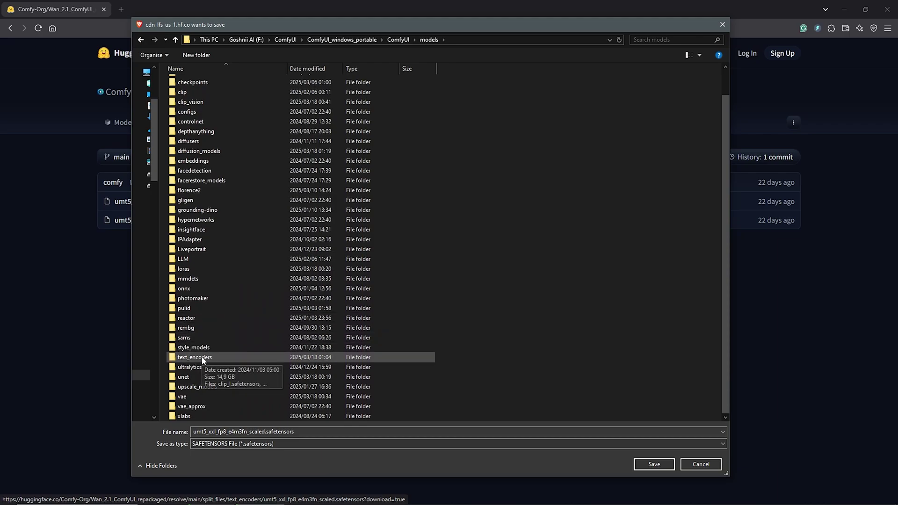
pyautogui.doubleClick(203, 358)
pyautogui.press('Return')
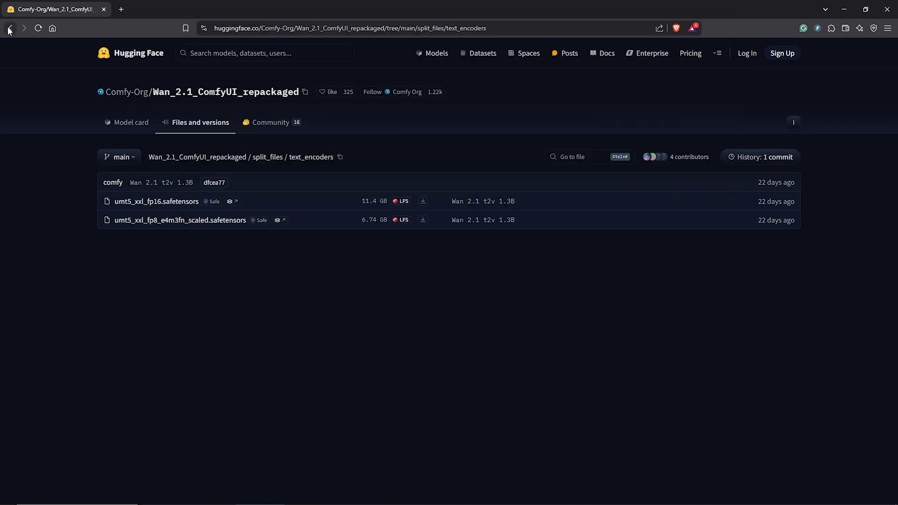
# Download wan_2.1_vae.safetensors from the repository's vae folder into ComfyUI's models/vae folder
pyautogui.click(10, 29)
pyautogui.click(120, 258)
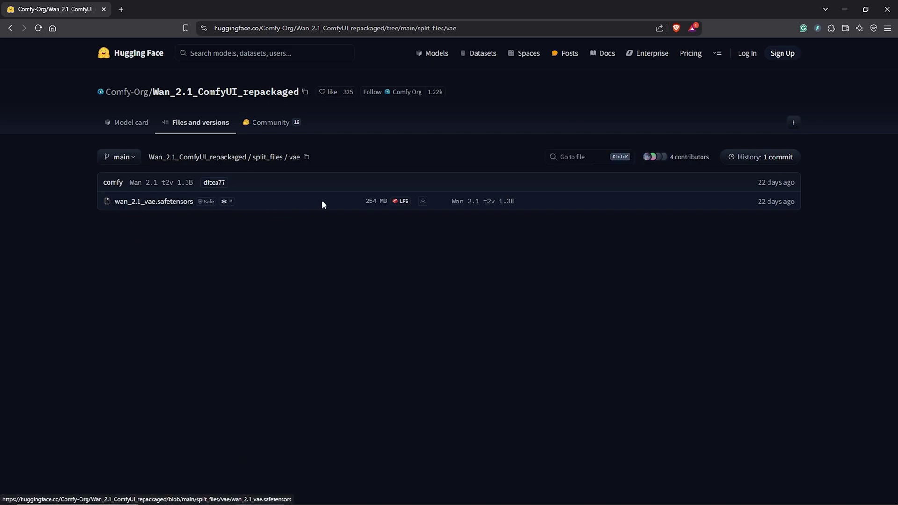
pyautogui.click(422, 202)
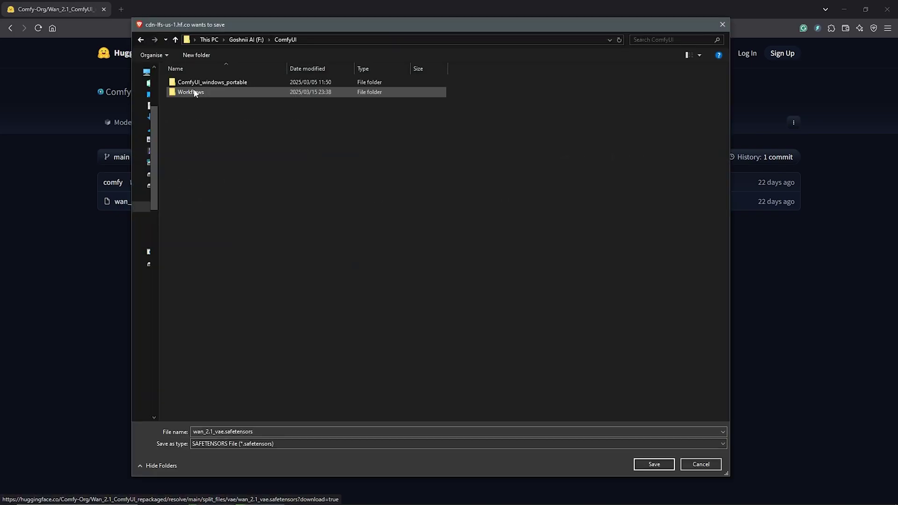
pyautogui.doubleClick(195, 83)
pyautogui.doubleClick(195, 84)
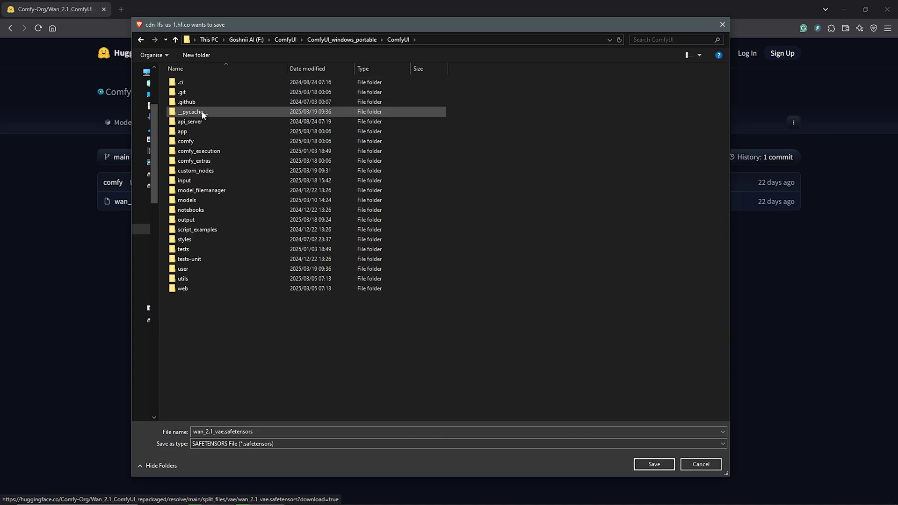
pyautogui.doubleClick(187, 201)
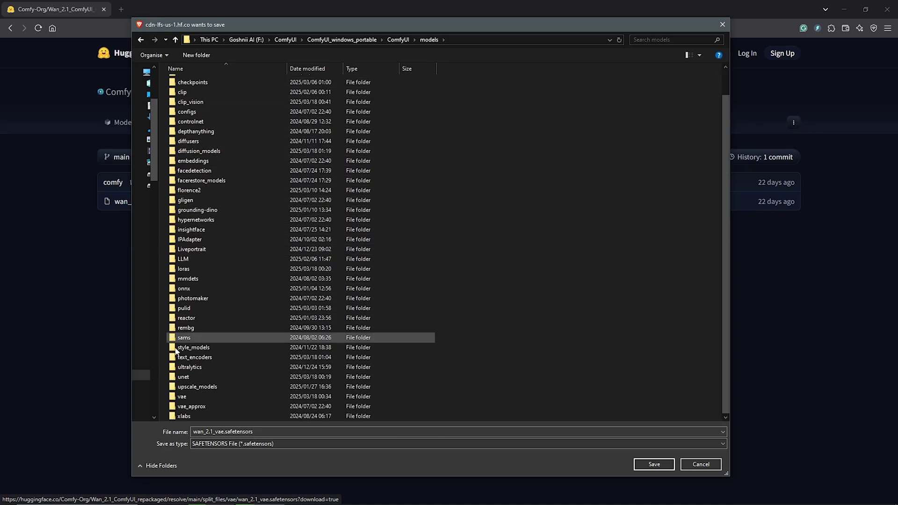
pyautogui.click(183, 397)
pyautogui.doubleClick(184, 398)
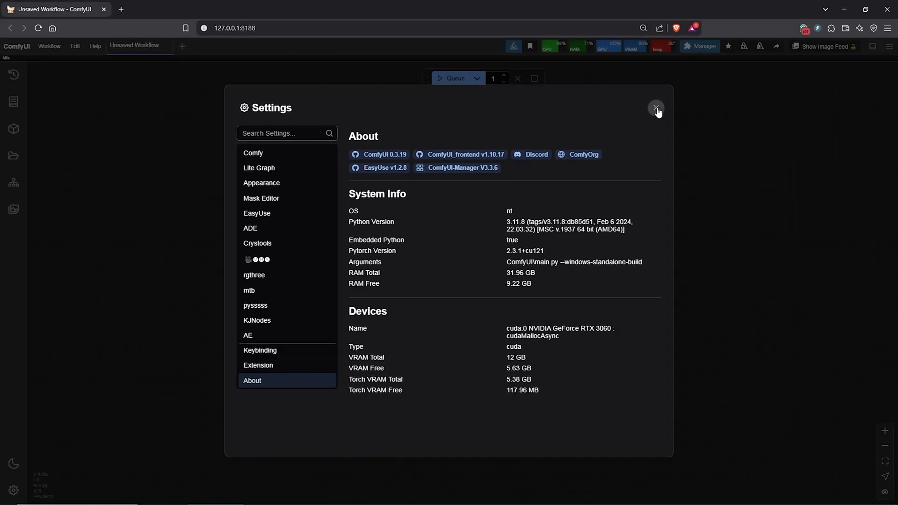
# Close the settings and add a Load Diffusion Model node from the advanced loaders to the empty workflow
pyautogui.click(657, 109)
pyautogui.rightClick(269, 170)
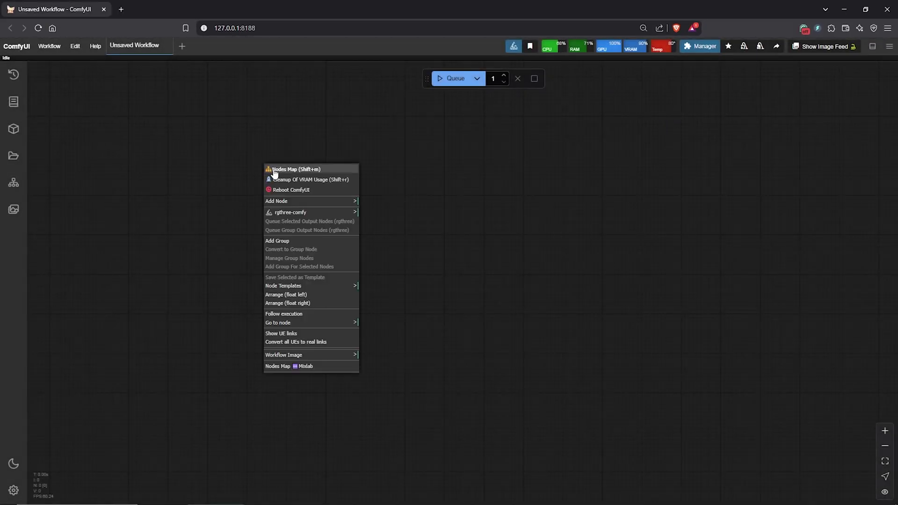
pyautogui.click(305, 205)
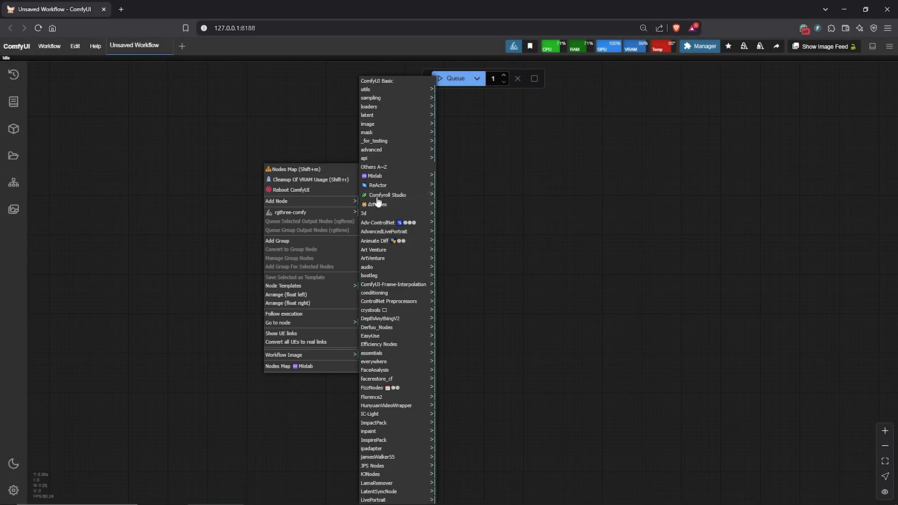
pyautogui.click(382, 150)
pyautogui.click(456, 206)
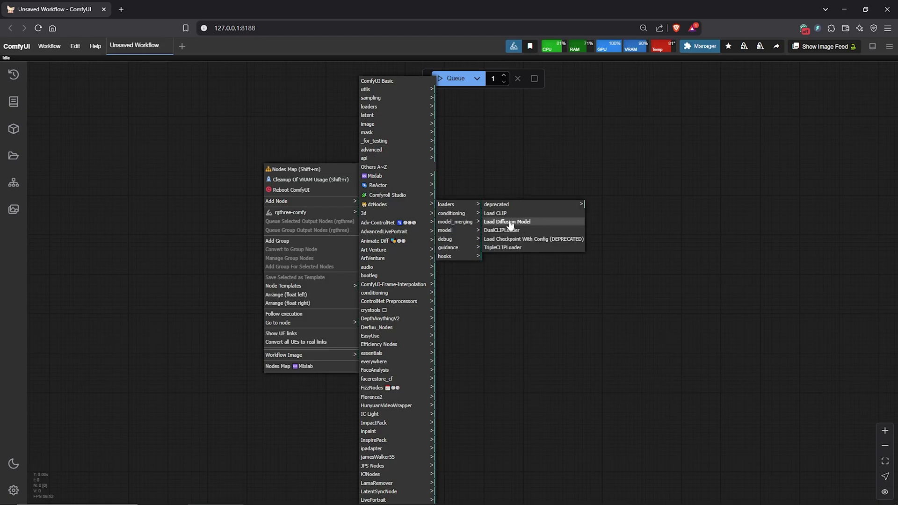
pyautogui.click(507, 222)
# Set the Load Diffusion Model node's unet_name to wan2.1_i2v_720p_14B_fp8_e4m3fn.safetensors
pyautogui.scroll(5, 309, 155)
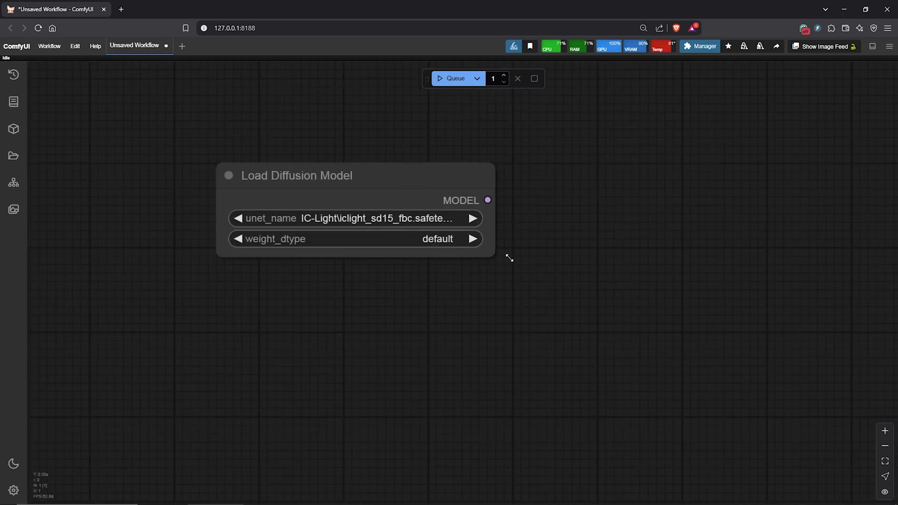
pyautogui.click(350, 229)
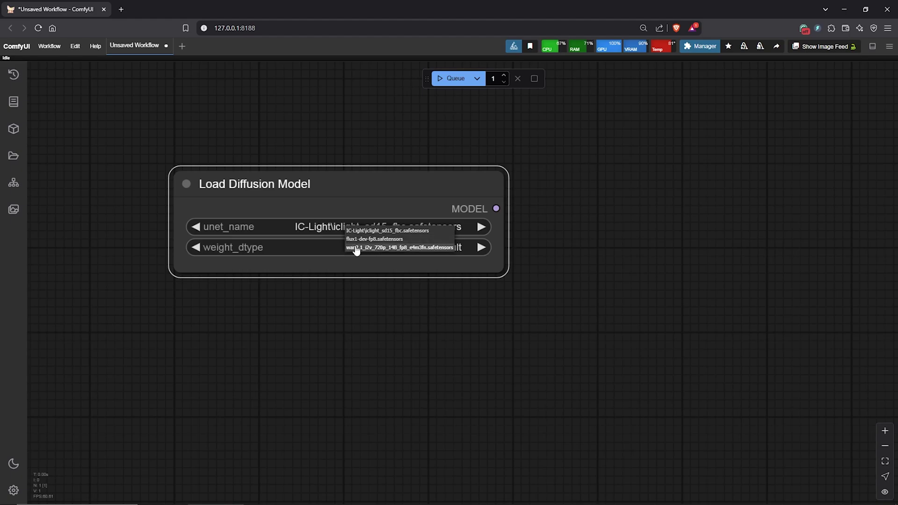
pyautogui.click(386, 248)
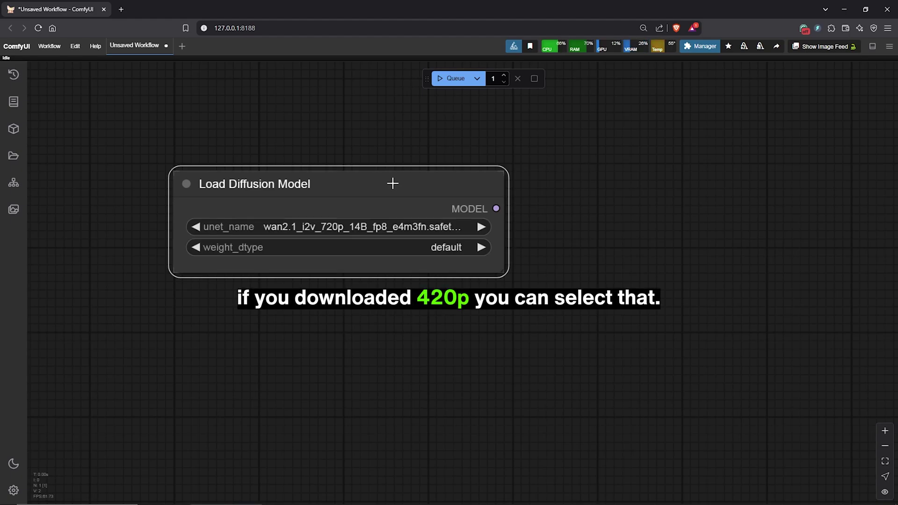
# Add a Load CLIP node from the advanced loaders and place it directly beneath the Load Diffusion Model node
pyautogui.scroll(-1, 348, 345)
pyautogui.moveTo(346, 344); pyautogui.dragTo(339, 308)
pyautogui.rightClick(286, 290)
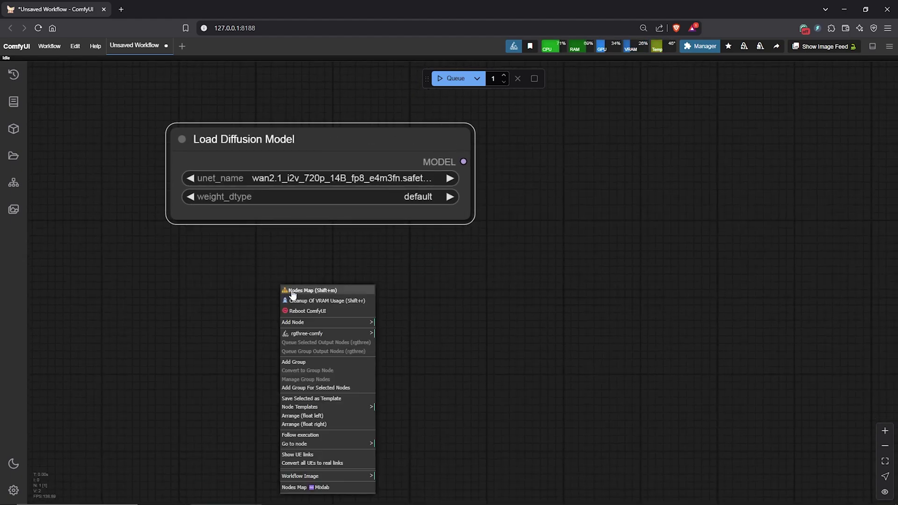
pyautogui.click(316, 323)
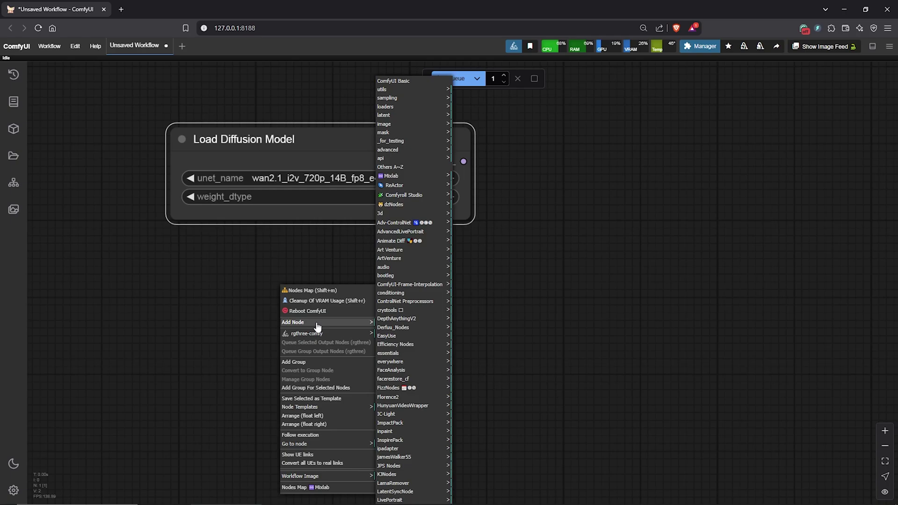
pyautogui.click(409, 151)
pyautogui.click(471, 323)
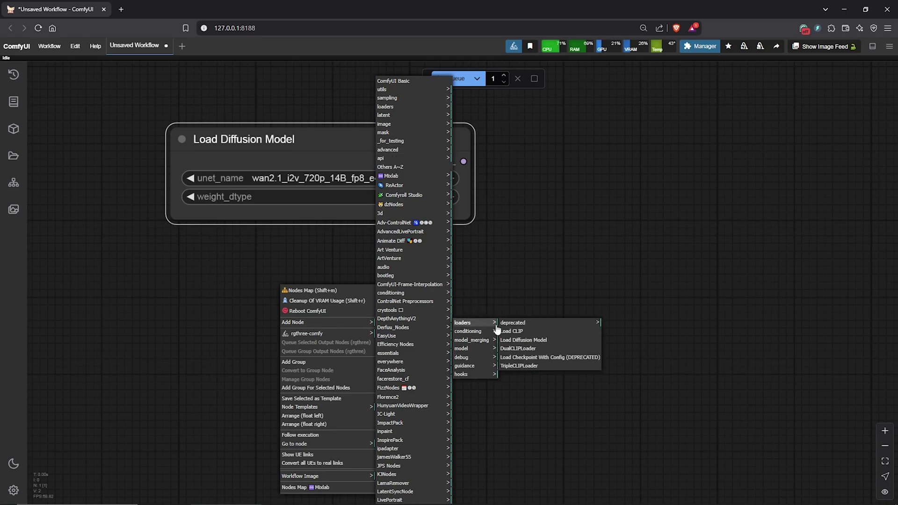
pyautogui.click(513, 338)
pyautogui.moveTo(434, 287); pyautogui.dragTo(364, 255)
# Set the Load CLIP node's clip_name to umt5_xxl_fp8_e4m3fn_scaled.safetensors and its type to wan
pyautogui.click(351, 297)
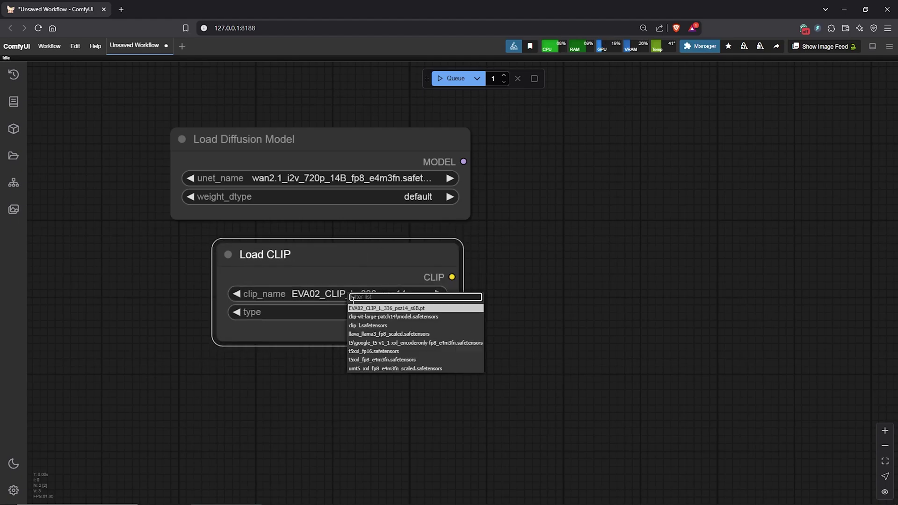
pyautogui.click(382, 370)
pyautogui.scroll(1, 405, 341)
pyautogui.click(394, 335)
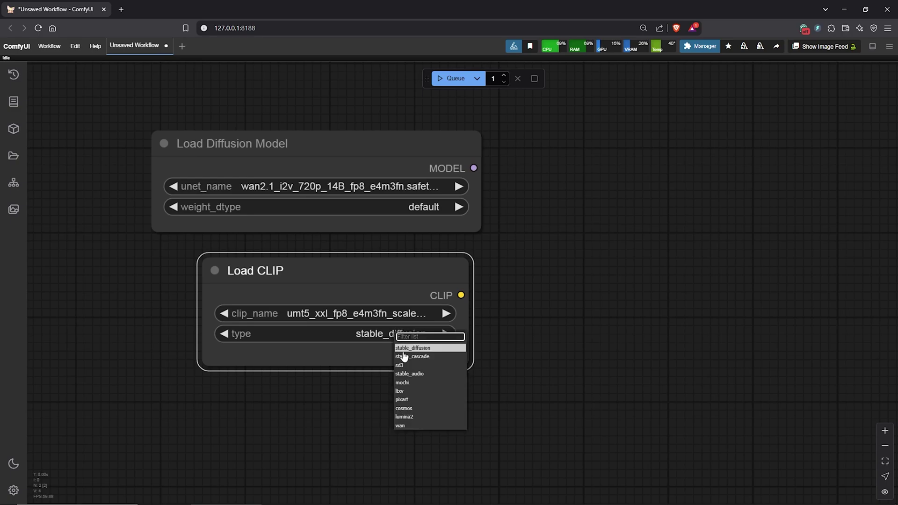
pyautogui.click(404, 426)
# Add a Load VAE node from the loaders category and place it directly beneath the Load CLIP node
pyautogui.moveTo(264, 421); pyautogui.dragTo(281, 389)
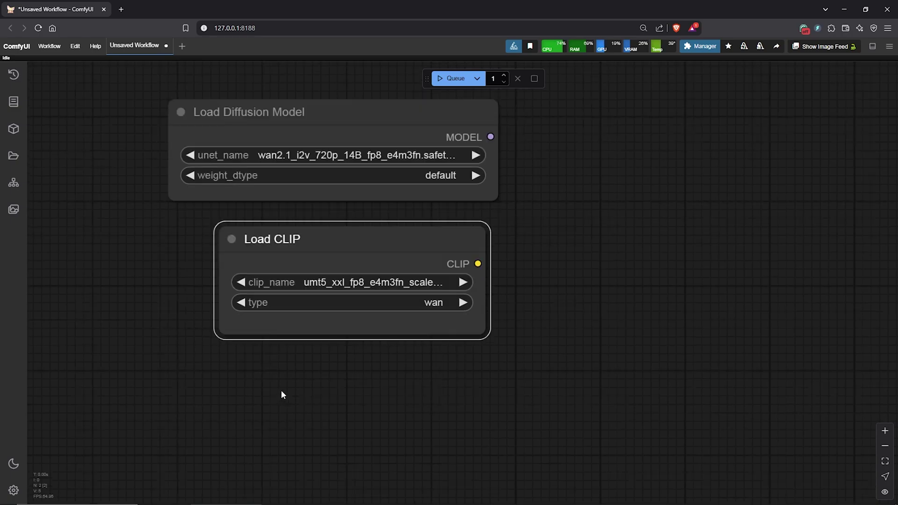
pyautogui.rightClick(281, 389)
pyautogui.click(321, 332)
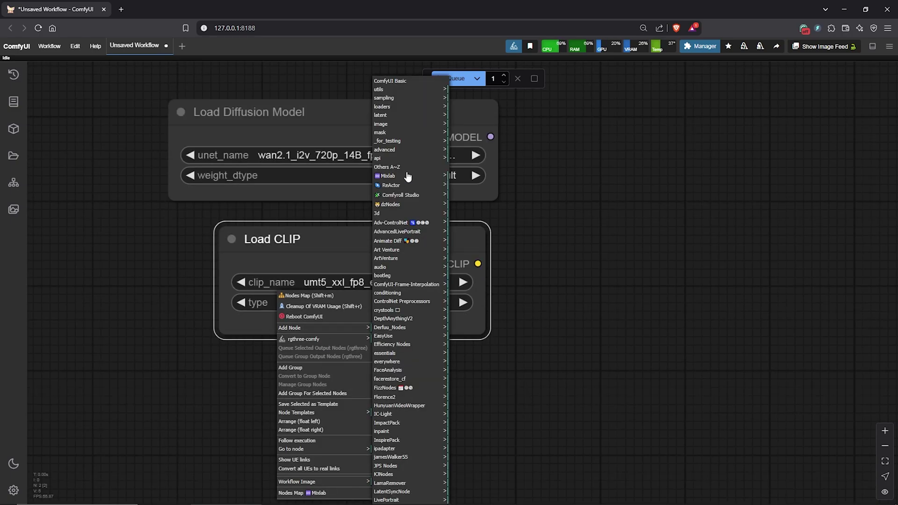
pyautogui.click(397, 108)
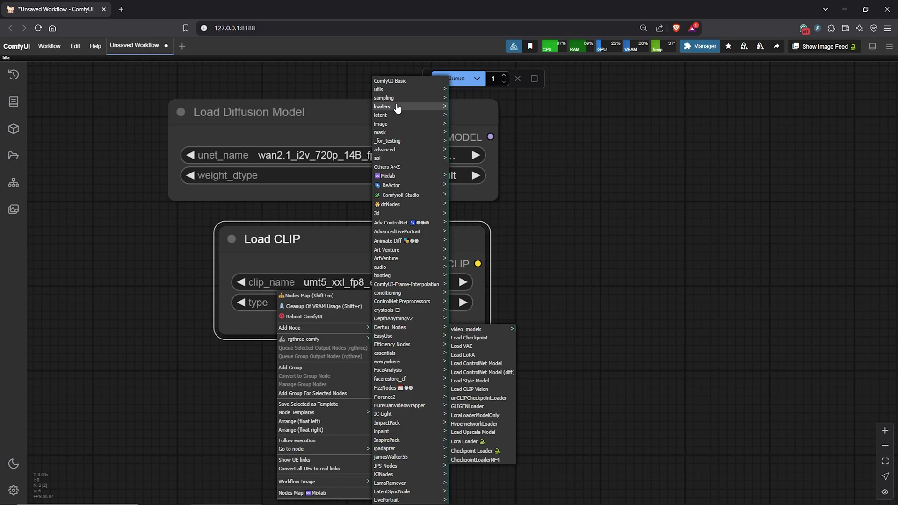
pyautogui.click(472, 347)
pyautogui.moveTo(441, 379); pyautogui.dragTo(389, 379)
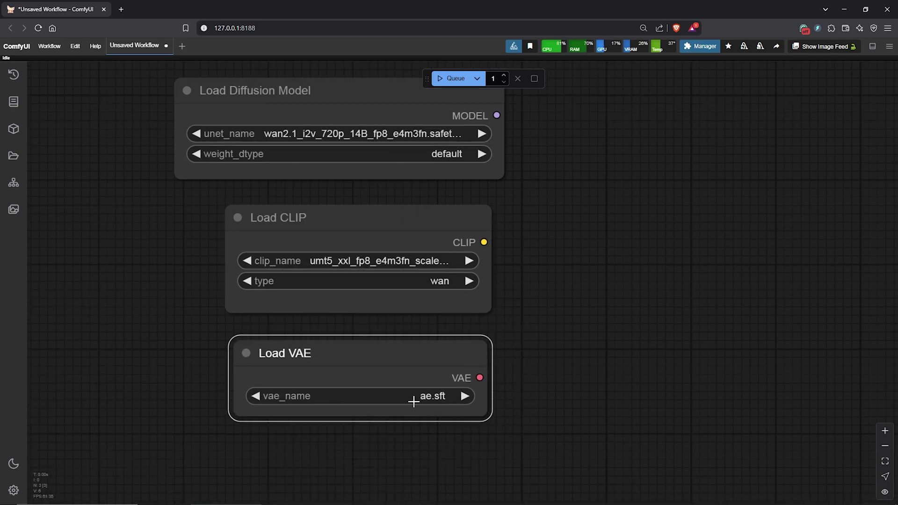
# Set the Load VAE node's vae_name to wan_2.1_vae.safetensors
pyautogui.click(413, 402)
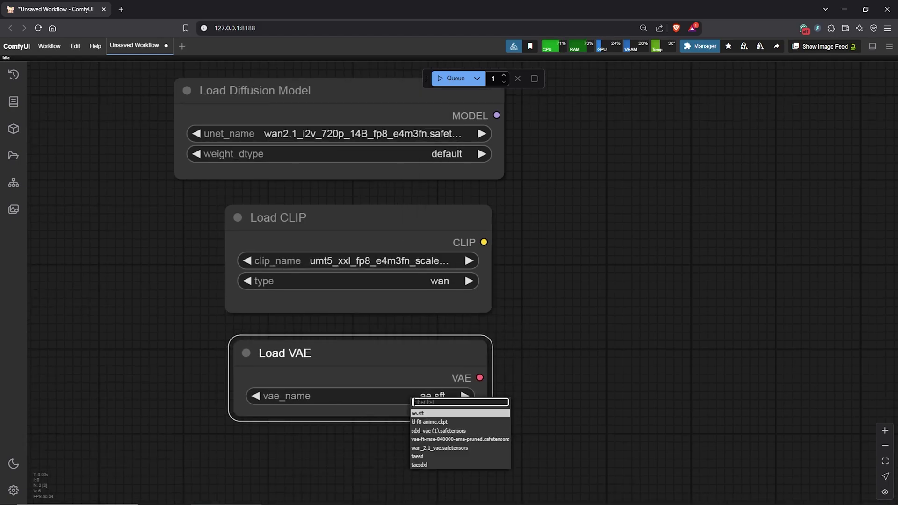
pyautogui.click(447, 449)
pyautogui.scroll(-2, 538, 364)
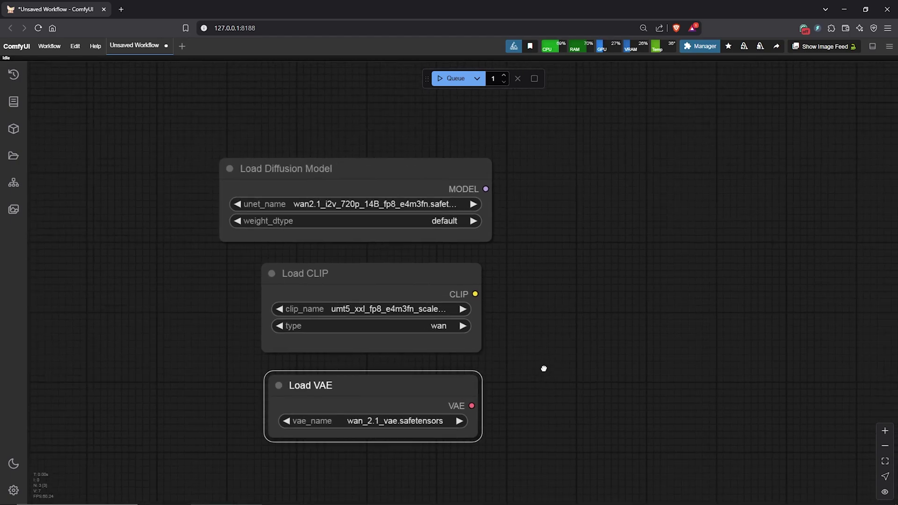
# Create a CLIPTextEncode node from Load CLIP's CLIP output, titled CLIP Text Encode (Positive Prompt), and color it green
pyautogui.moveTo(700, 290); pyautogui.dragTo(654, 291)
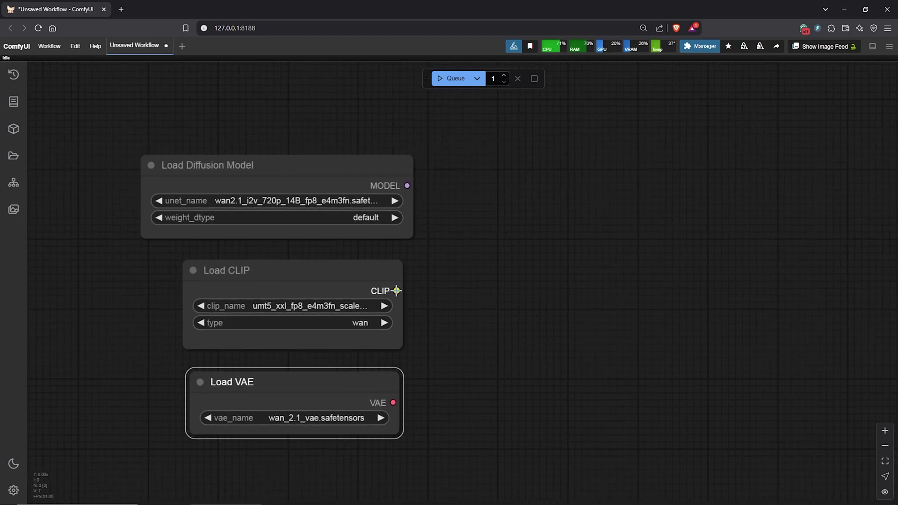
pyautogui.moveTo(397, 291); pyautogui.dragTo(472, 208)
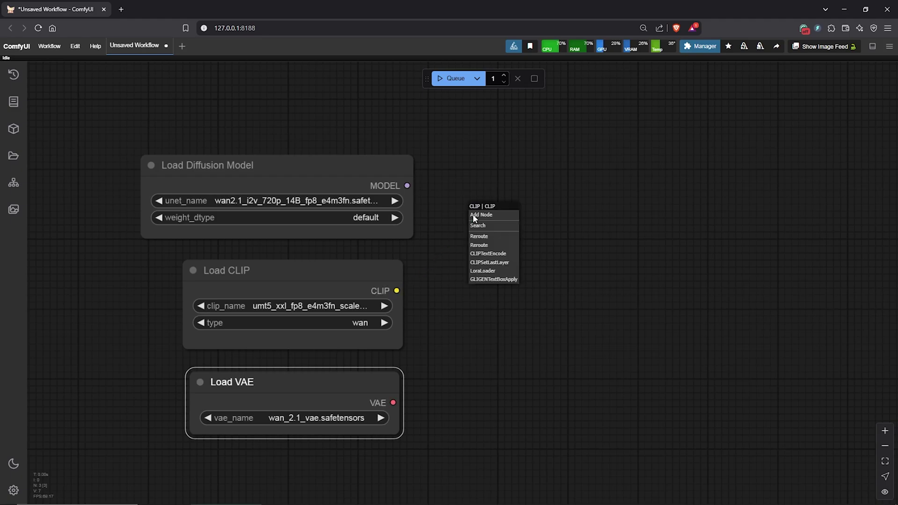
pyautogui.click(488, 253)
pyautogui.scroll(-2, 687, 257)
pyautogui.rightClick(512, 175)
pyautogui.click(572, 335)
pyautogui.click(627, 356)
# Duplicate the positive prompt node beneath itself, retitle it CLIP Text Encode (Negative Prompt), color it red and connect Load CLIP's output to it
pyautogui.keyDown('alt'); pyautogui.moveTo(514, 173); pyautogui.dragTo(515, 318); pyautogui.keyUp('alt')
pyautogui.write('Negative')
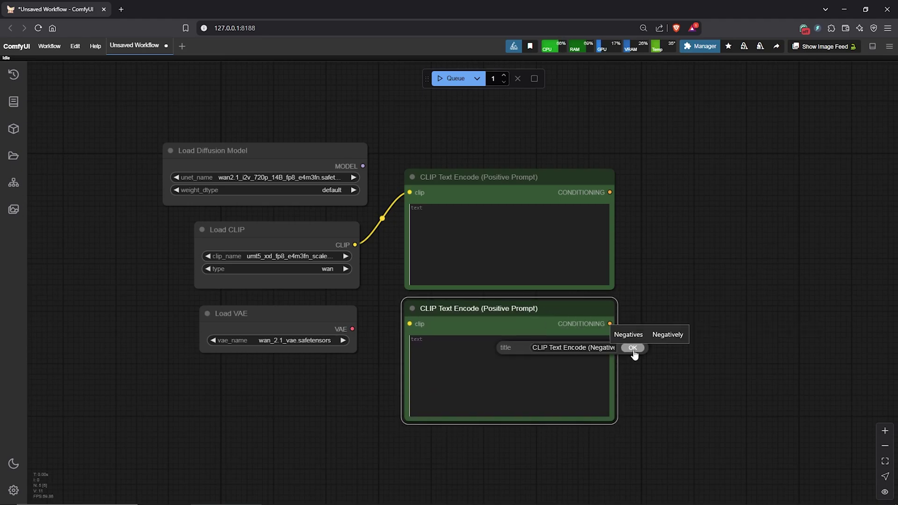
pyautogui.click(631, 351)
pyautogui.rightClick(555, 309)
pyautogui.click(598, 420)
pyautogui.click(662, 427)
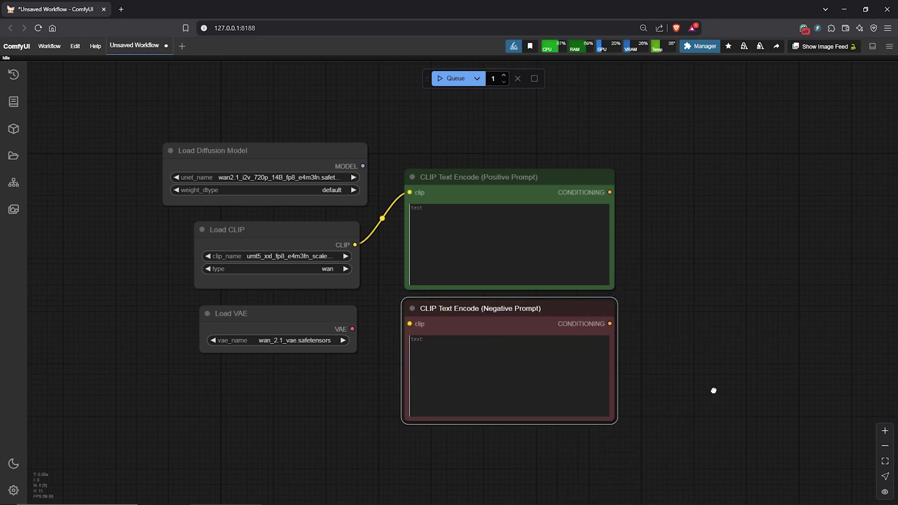
pyautogui.moveTo(406, 319); pyautogui.dragTo(410, 324)
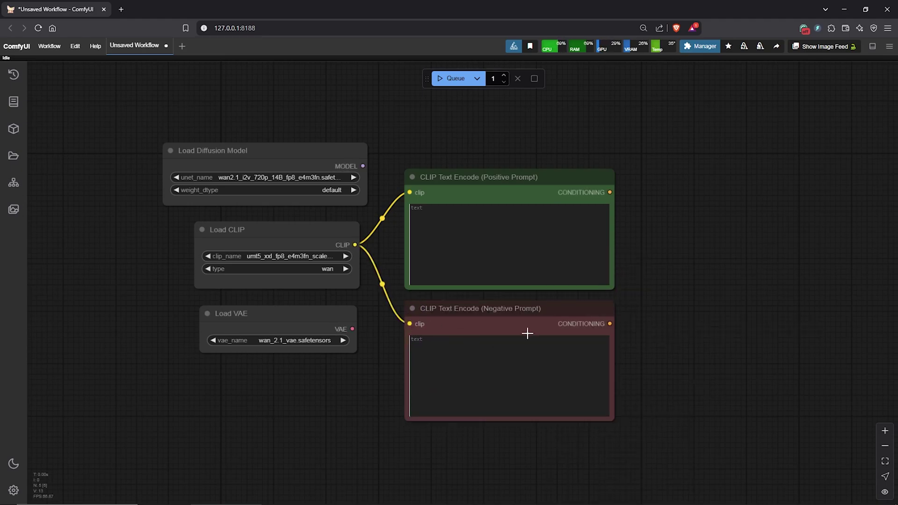
# Create a KSampler node from Load Diffusion Model's MODEL output and place it beyond the two prompt nodes
pyautogui.moveTo(569, 311); pyautogui.dragTo(569, 311)
pyautogui.click(698, 271)
pyautogui.scroll(-1, 698, 271)
pyautogui.moveTo(694, 272); pyautogui.dragTo(574, 279)
pyautogui.moveTo(262, 169); pyautogui.dragTo(590, 162)
pyautogui.click(601, 207)
pyautogui.moveTo(668, 156); pyautogui.dragTo(688, 154)
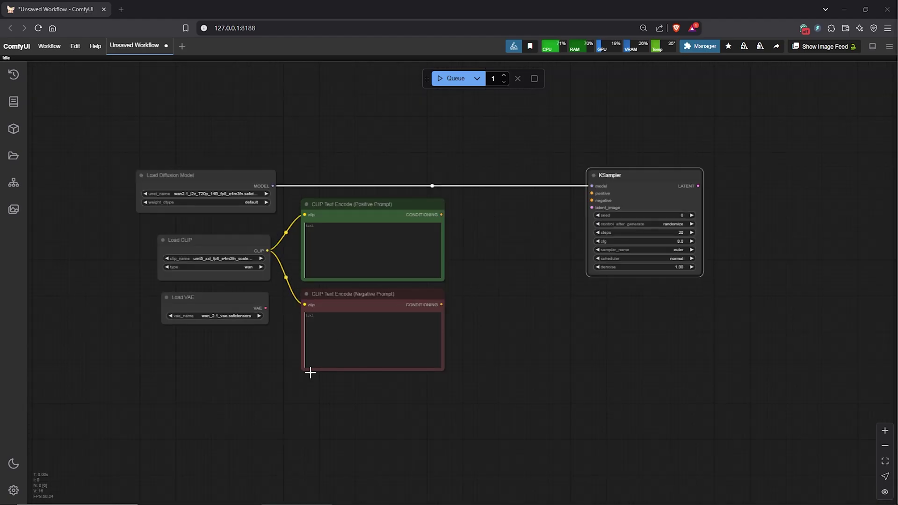
# Add an Anything Everywhere node from the everywhere category beneath Load VAE and connect the VAE output to it
pyautogui.moveTo(310, 373); pyautogui.dragTo(475, 393)
pyautogui.scroll(4, 513, 310)
pyautogui.click(417, 294)
pyautogui.rightClick(430, 331)
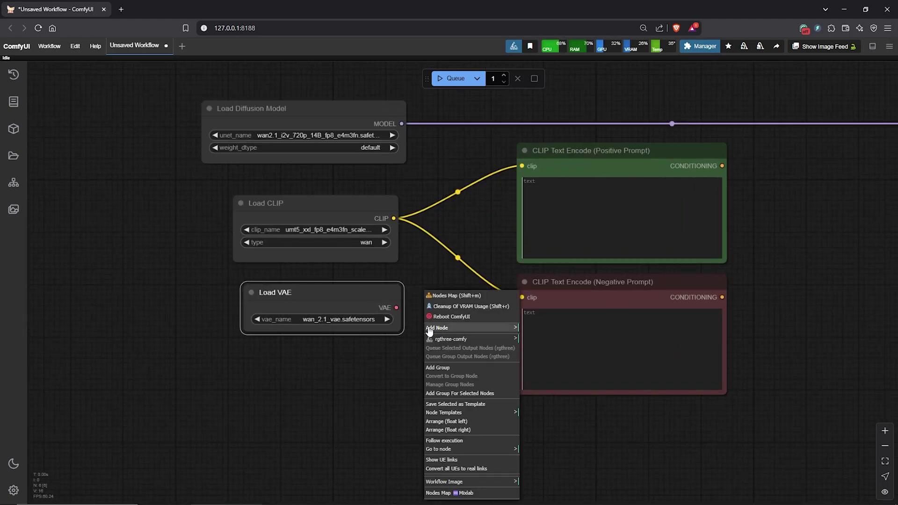
pyautogui.click(433, 331)
pyautogui.click(539, 363)
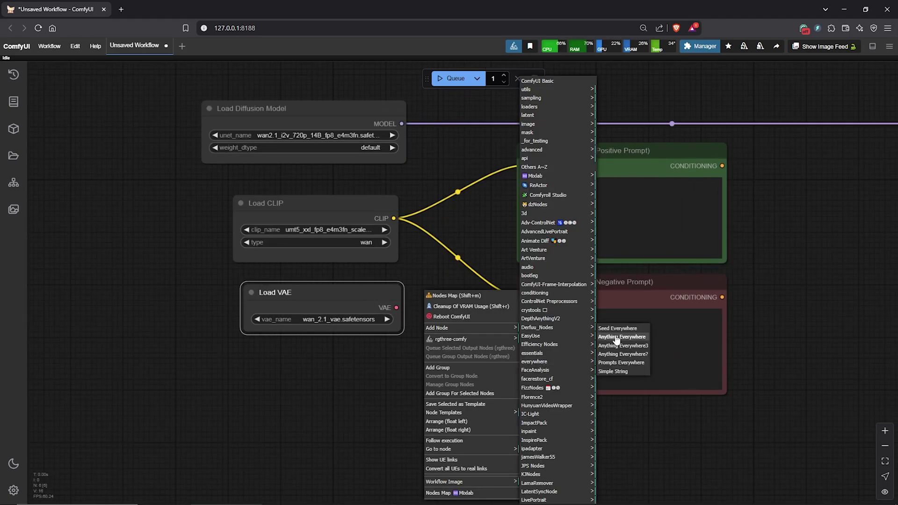
pyautogui.click(622, 337)
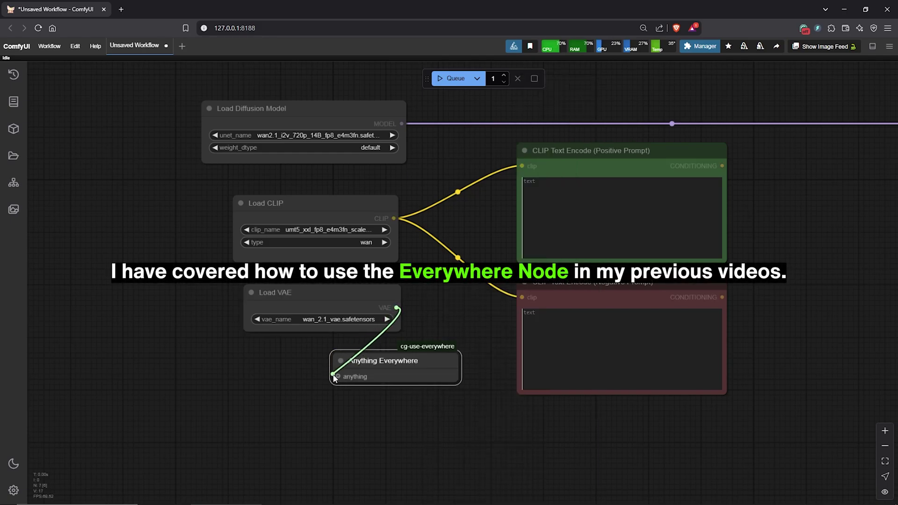
pyautogui.moveTo(333, 375); pyautogui.dragTo(337, 377)
pyautogui.moveTo(437, 360); pyautogui.dragTo(374, 357)
pyautogui.click(461, 355)
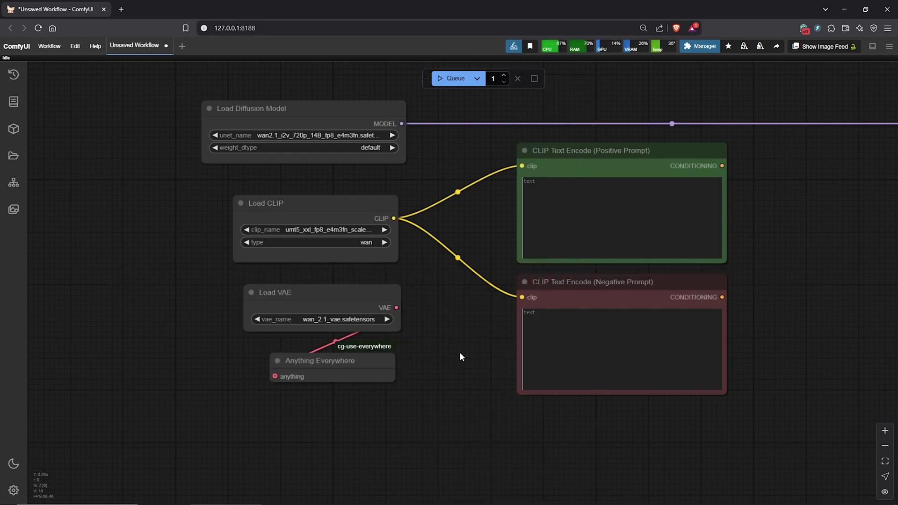
# Create a VAE Decode node from the KSampler's LATENT output and place it right beside the KSampler
pyautogui.scroll(-4, 463, 358)
pyautogui.moveTo(773, 325); pyautogui.dragTo(502, 333)
pyautogui.scroll(5, 554, 228)
pyautogui.moveTo(587, 193); pyautogui.dragTo(450, 211)
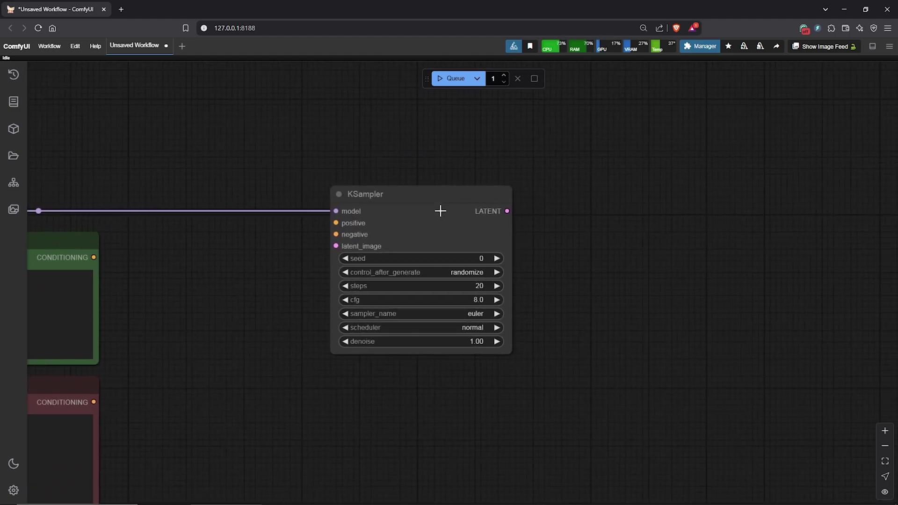
pyautogui.click(449, 211)
pyautogui.moveTo(570, 219); pyautogui.dragTo(455, 216)
pyautogui.click(477, 268)
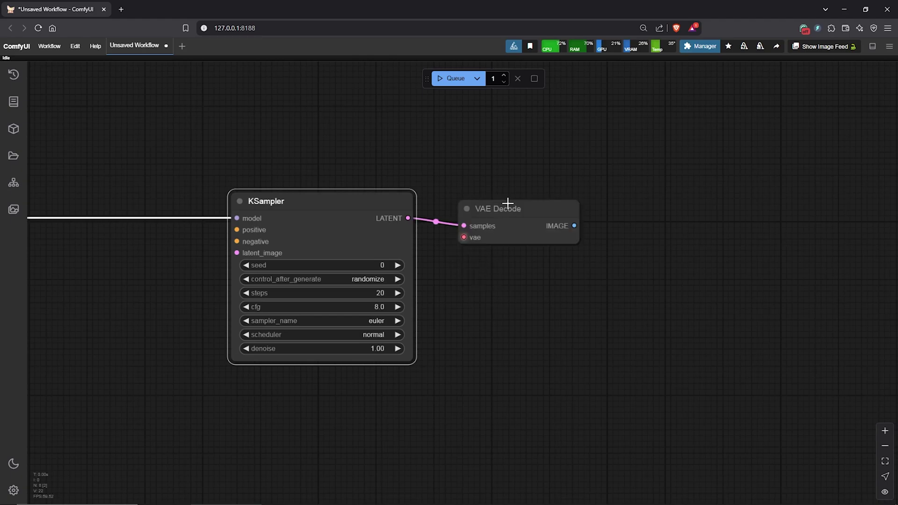
pyautogui.moveTo(507, 200); pyautogui.dragTo(477, 201)
# Search for "video combine", add the VideoHelperSuite Video Combine node and connect VAE Decode's IMAGE output to its images input
pyautogui.moveTo(599, 223); pyautogui.dragTo(566, 214)
pyautogui.doubleClick(563, 213)
pyautogui.write('video combine')
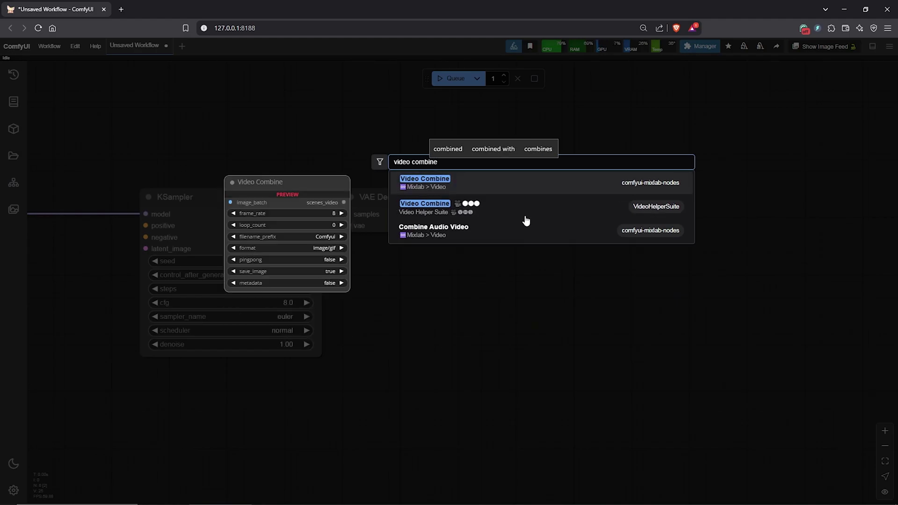
pyautogui.click(507, 206)
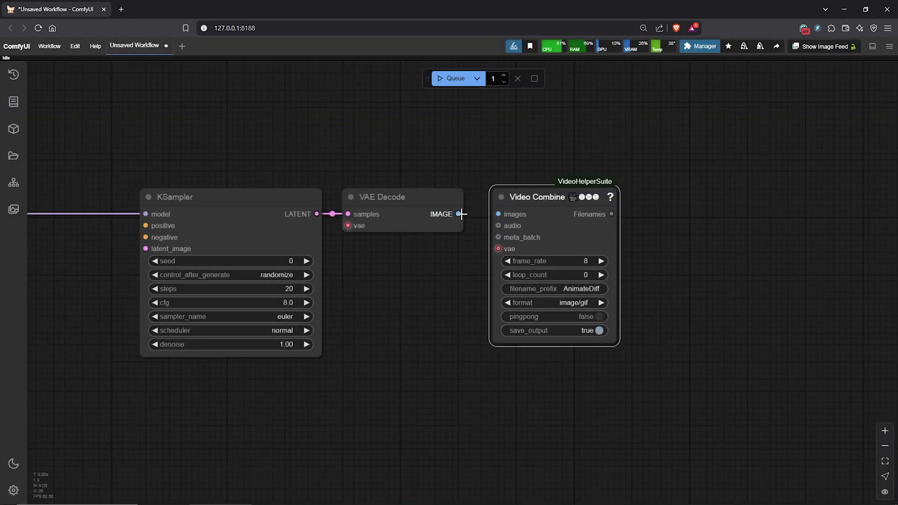
pyautogui.moveTo(461, 214); pyautogui.dragTo(512, 214)
# Set Video Combine's frame_rate to 16, filename_prefix to wan and format to video/h264-mp4
pyautogui.scroll(1, 619, 264)
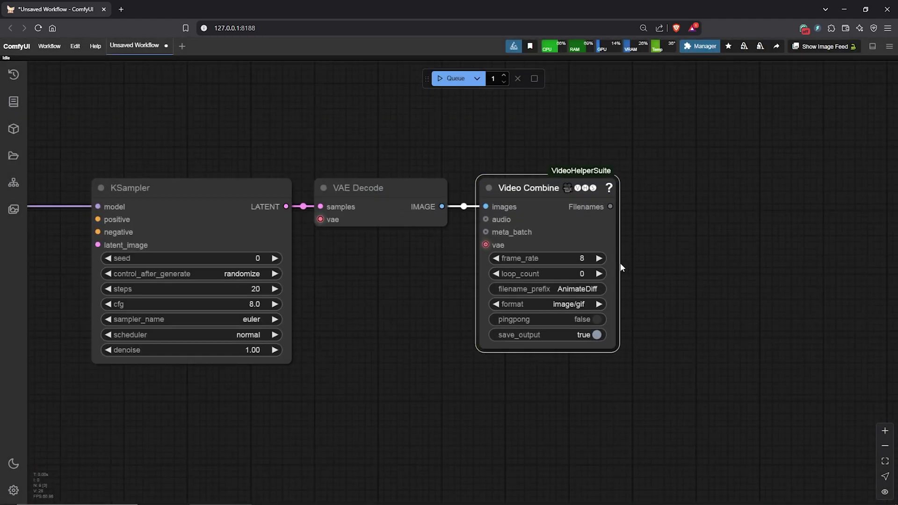
pyautogui.scroll(3, 604, 263)
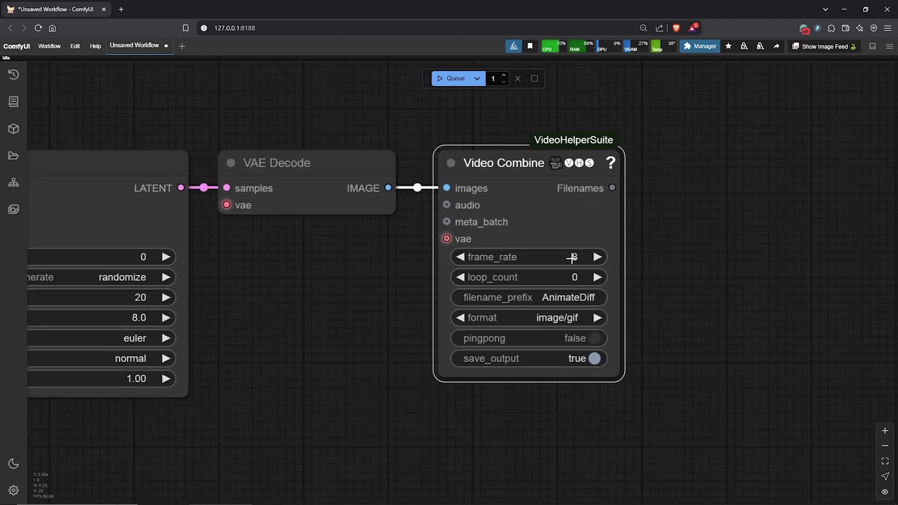
pyautogui.click(572, 258)
pyautogui.write('16')
pyautogui.press('Return')
pyautogui.click(575, 298)
pyautogui.write('wa')
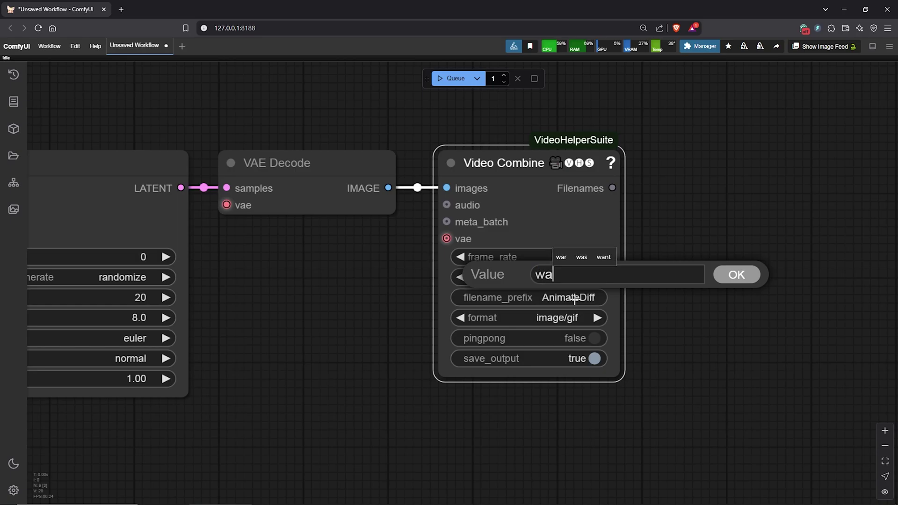
pyautogui.write('n')
pyautogui.press('Return')
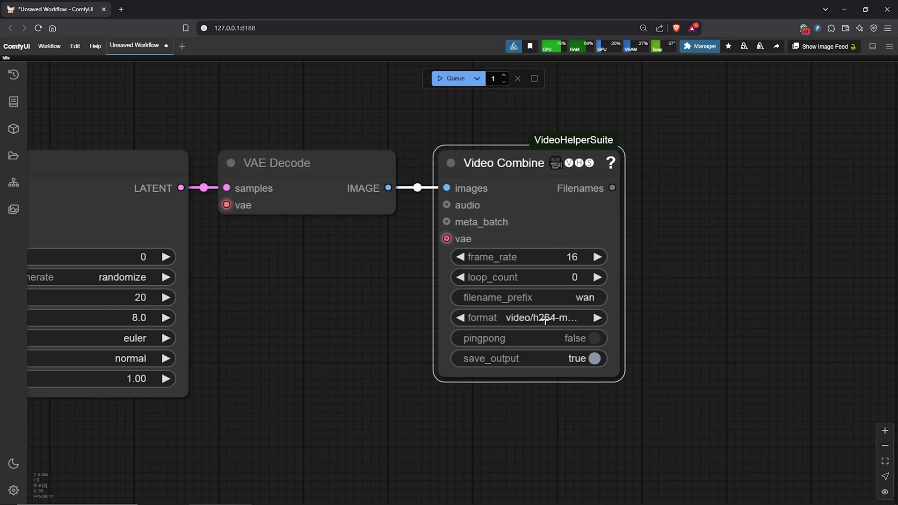
# Enclose the loader, Anything Everywhere and prompt nodes together in a group
pyautogui.click(885, 461)
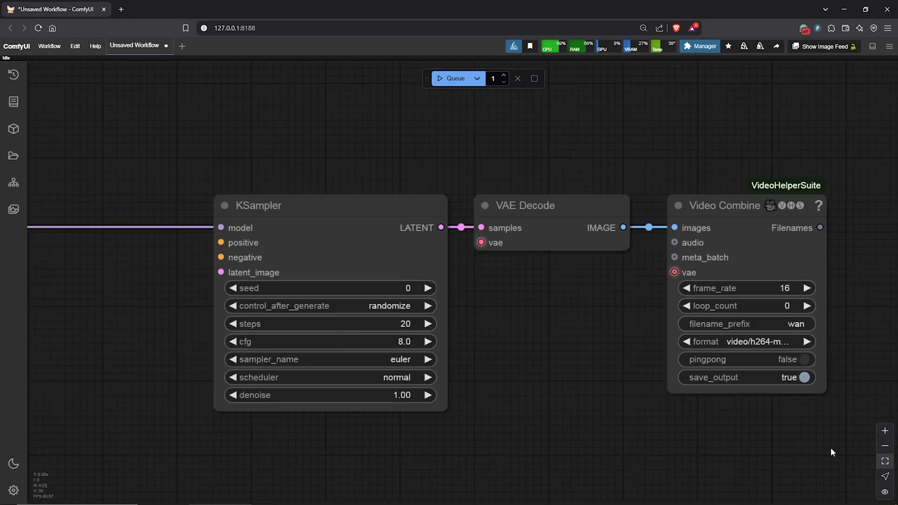
pyautogui.moveTo(57, 127); pyautogui.dragTo(451, 397)
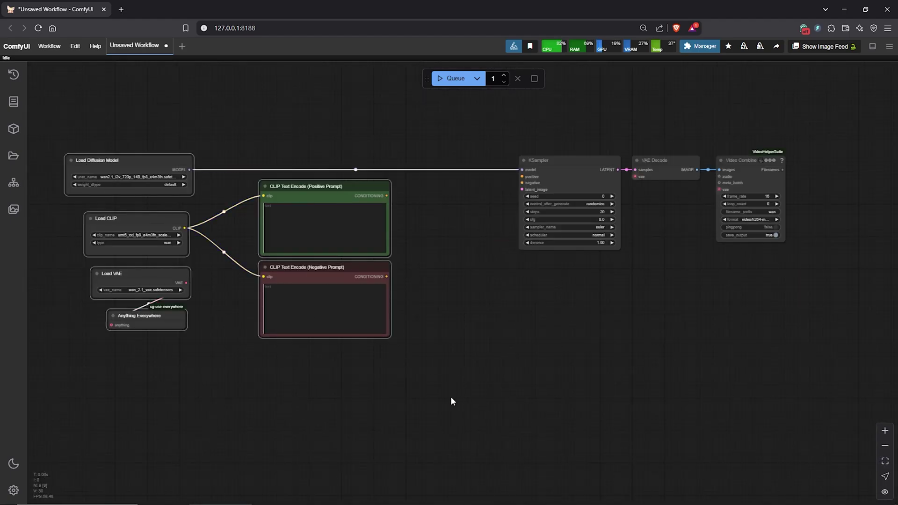
pyautogui.rightClick(220, 284)
pyautogui.click(246, 393)
# Create a second group from the sampler-side nodes and shrink it to enclose only KSampler and VAE Decode
pyautogui.moveTo(457, 117); pyautogui.dragTo(691, 313)
pyautogui.rightClick(638, 312)
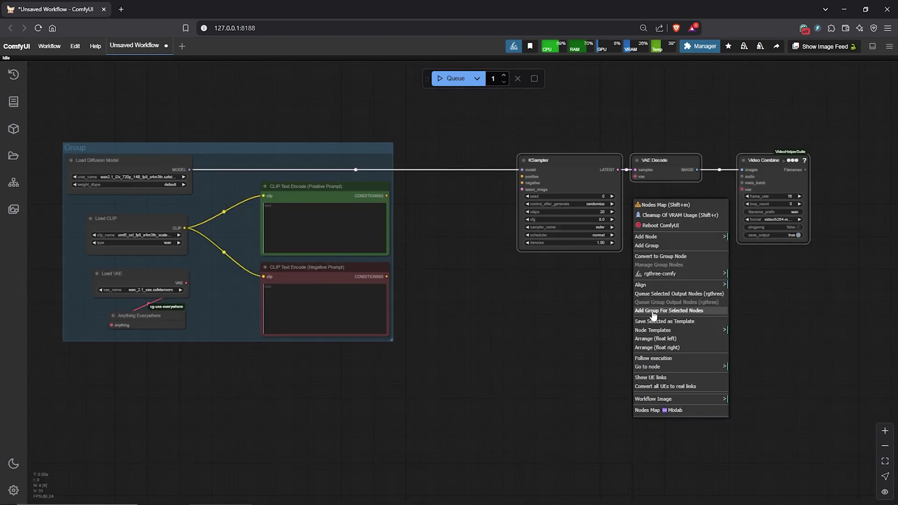
pyautogui.click(653, 311)
pyautogui.moveTo(809, 253); pyautogui.dragTo(706, 252)
pyautogui.scroll(-2, 622, 281)
pyautogui.moveTo(575, 283); pyautogui.dragTo(565, 243)
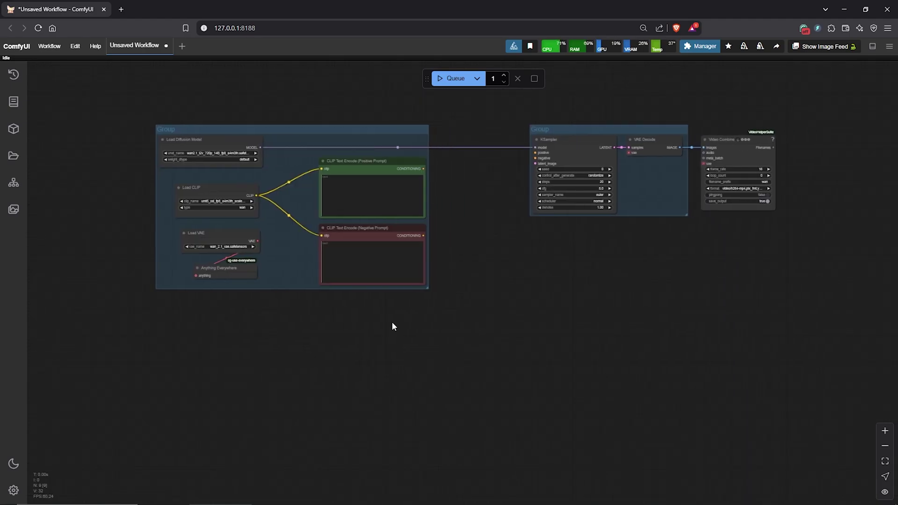
# Add a Load Image node in the empty area below the groups and load image _00020_.png into it
pyautogui.scroll(4, 330, 347)
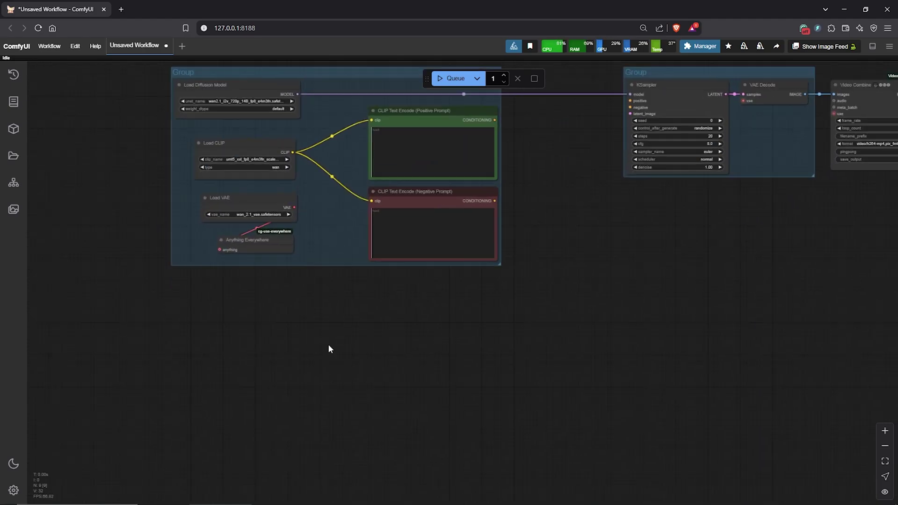
pyautogui.moveTo(335, 348); pyautogui.dragTo(331, 175)
pyautogui.rightClick(241, 180)
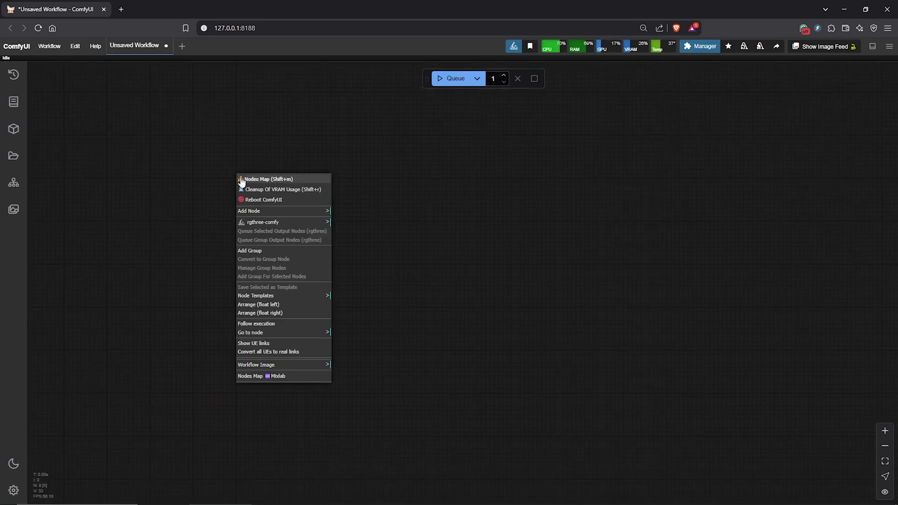
pyautogui.click(269, 211)
pyautogui.click(374, 127)
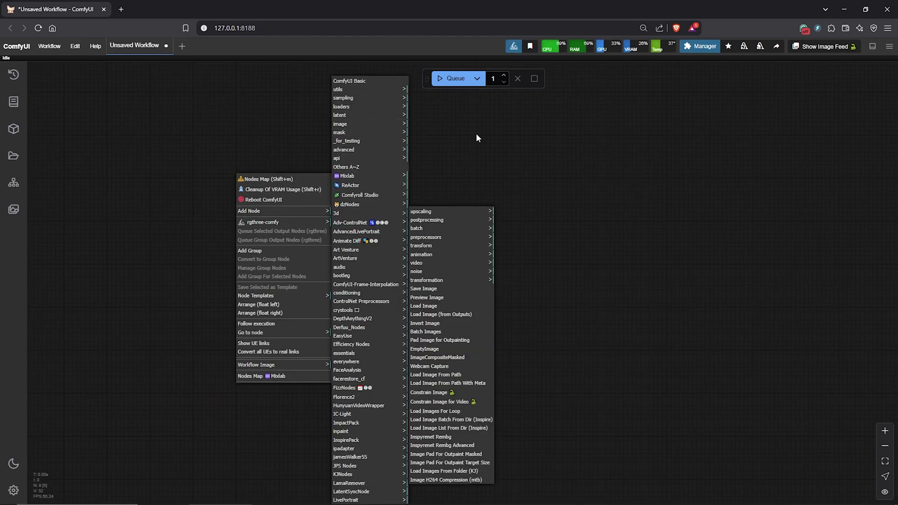
pyautogui.click(481, 253)
pyautogui.moveTo(375, 310); pyautogui.dragTo(419, 368)
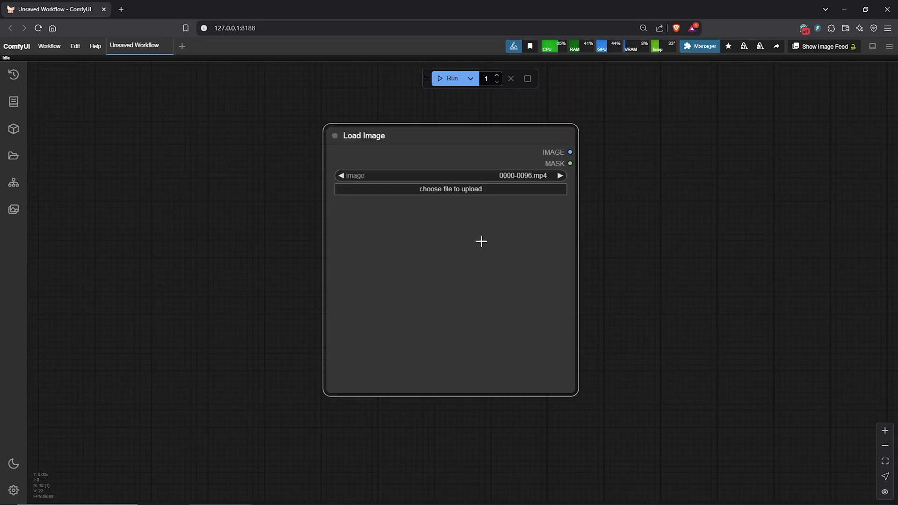
pyautogui.moveTo(481, 241); pyautogui.dragTo(452, 290)
pyautogui.moveTo(672, 252); pyautogui.dragTo(489, 266)
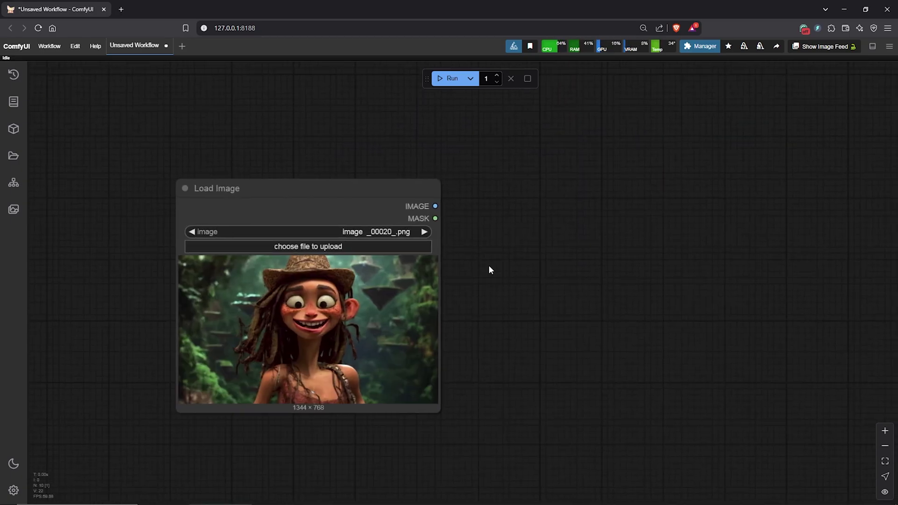
# Add a CLIP Vision Encode node from the conditioning category next to the Load Image node
pyautogui.rightClick(485, 218)
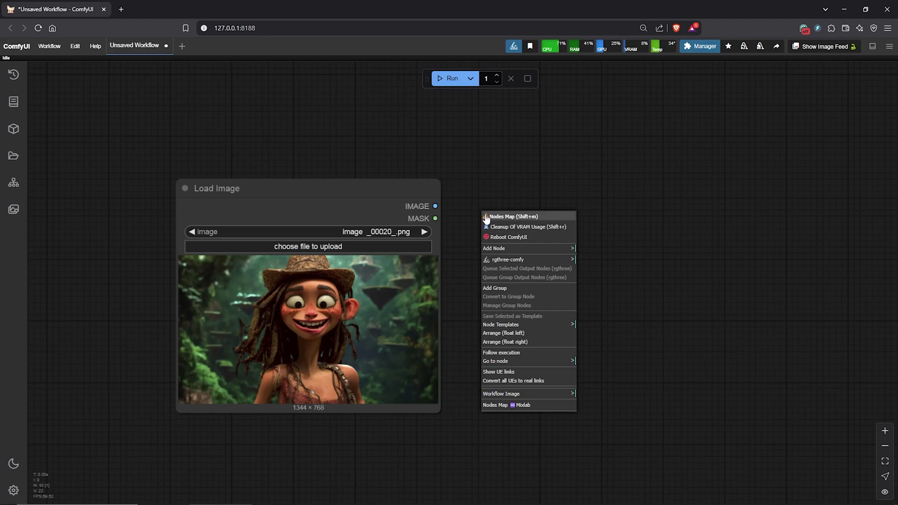
pyautogui.click(500, 251)
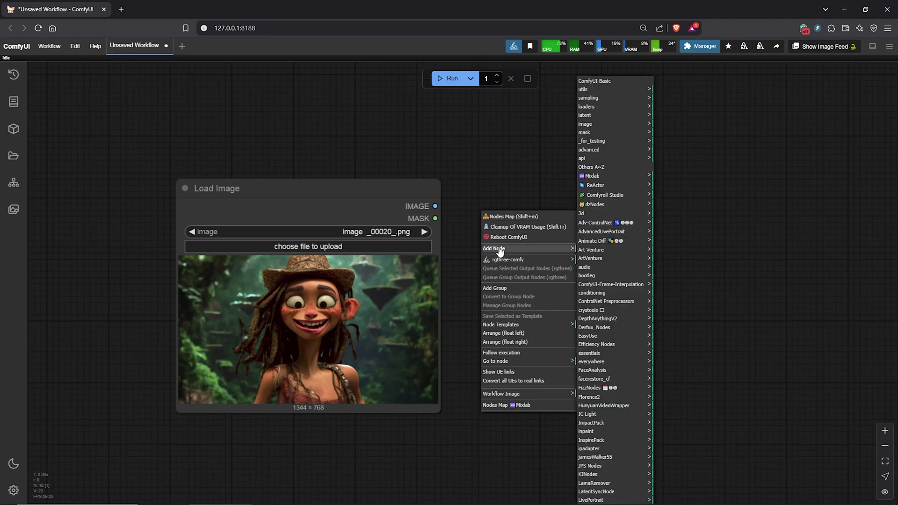
pyautogui.click(600, 294)
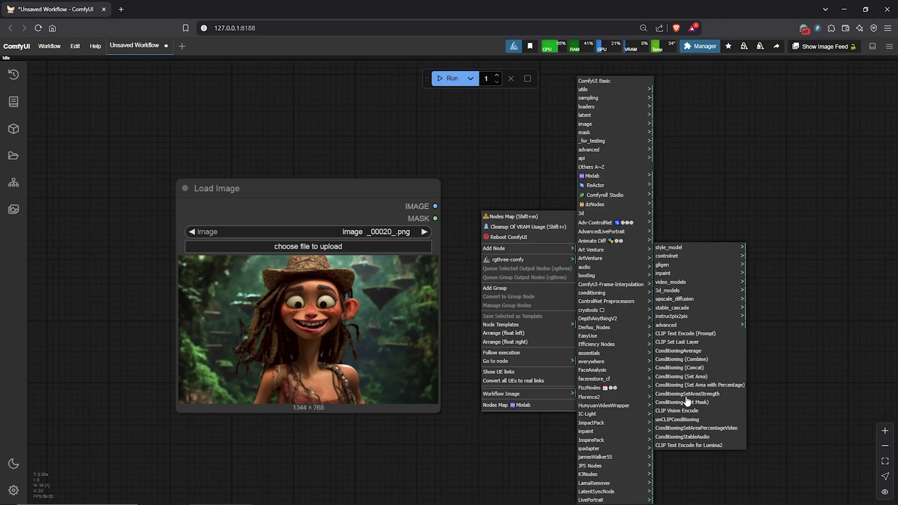
pyautogui.click(678, 411)
pyautogui.scroll(-2, 591, 181)
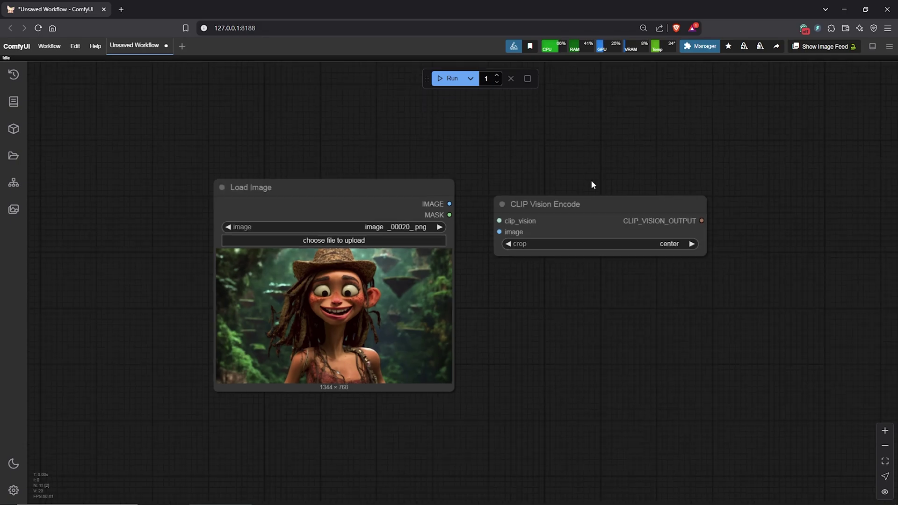
# Reposition the CLIP Vision Encode node above and beside Load Image, and connect Load Image's IMAGE output to its image input
pyautogui.moveTo(591, 185); pyautogui.dragTo(515, 201)
pyautogui.moveTo(520, 215); pyautogui.dragTo(553, 131)
pyautogui.moveTo(435, 192); pyautogui.dragTo(441, 213)
pyautogui.moveTo(390, 238); pyautogui.dragTo(472, 183)
pyautogui.moveTo(522, 159); pyautogui.dragTo(526, 143)
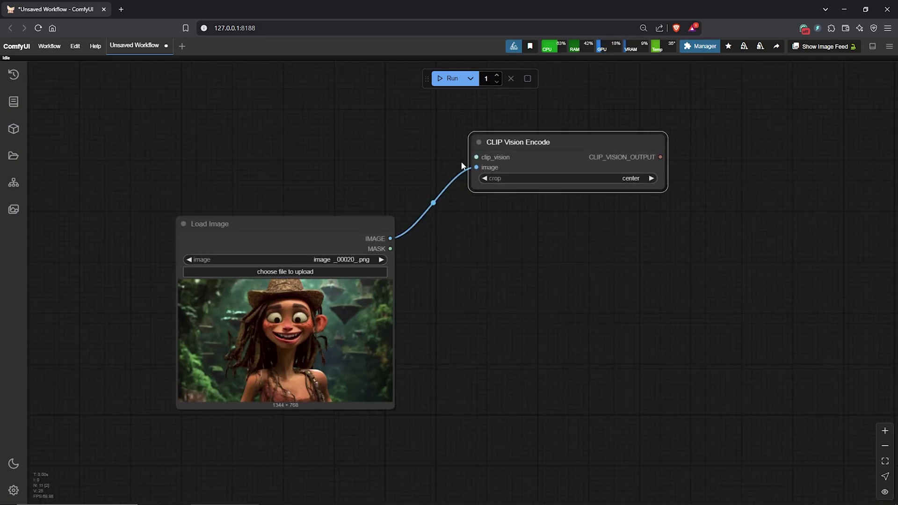
# Add a Load CLIP Vision node connected to CLIP Vision Encode's clip_vision input and place it above Load Image
pyautogui.moveTo(476, 157); pyautogui.dragTo(386, 156)
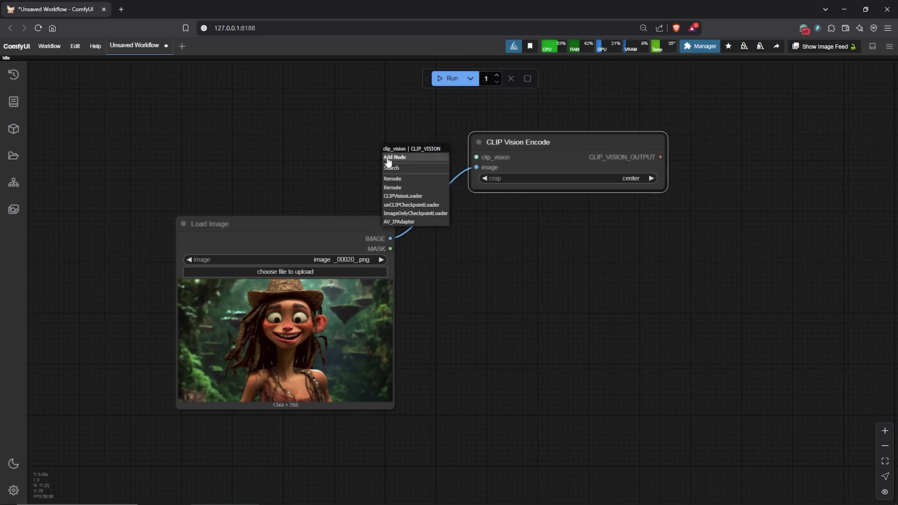
pyautogui.click(398, 169)
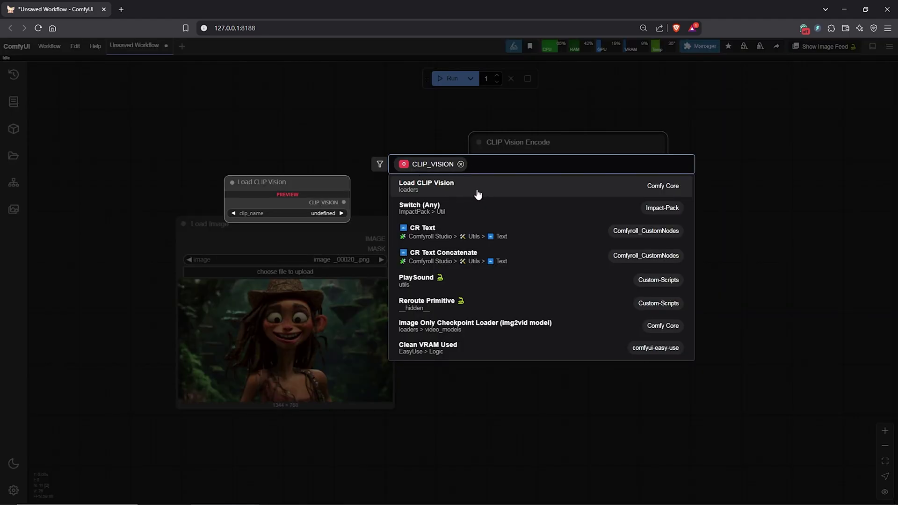
pyautogui.click(469, 188)
pyautogui.moveTo(469, 148); pyautogui.dragTo(271, 144)
pyautogui.moveTo(354, 181); pyautogui.dragTo(407, 181)
pyautogui.moveTo(351, 146); pyautogui.dragTo(335, 146)
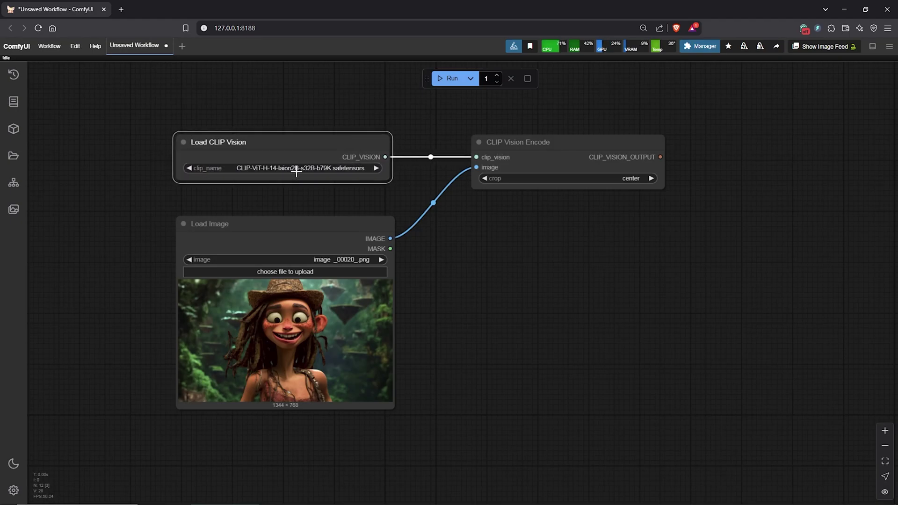
# Choose clip_vision_h.safetensors in Load CLIP Vision and set the CLIP Vision Encode crop to none
pyautogui.click(284, 168)
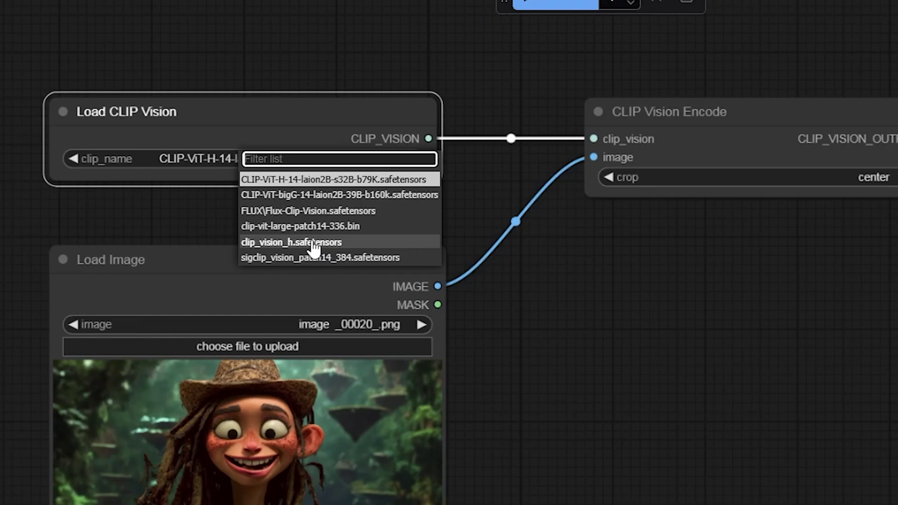
pyautogui.click(312, 242)
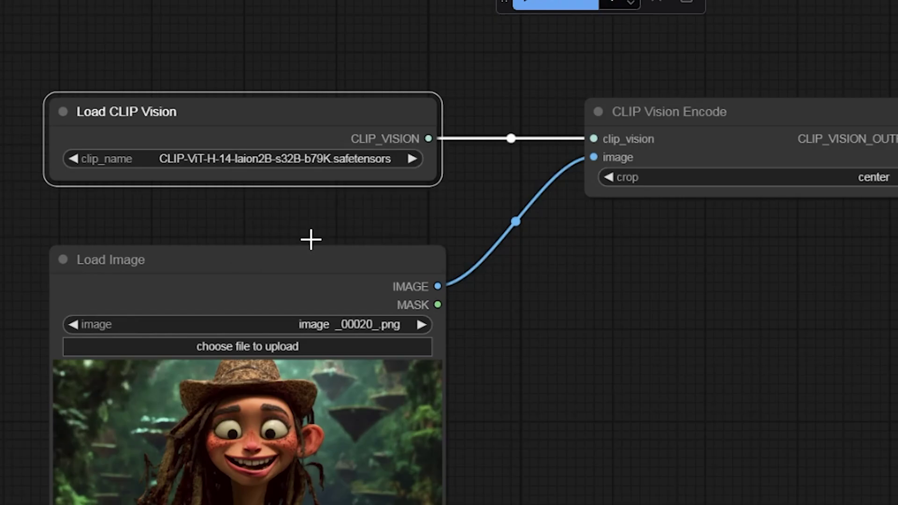
pyautogui.moveTo(732, 318); pyautogui.dragTo(683, 301)
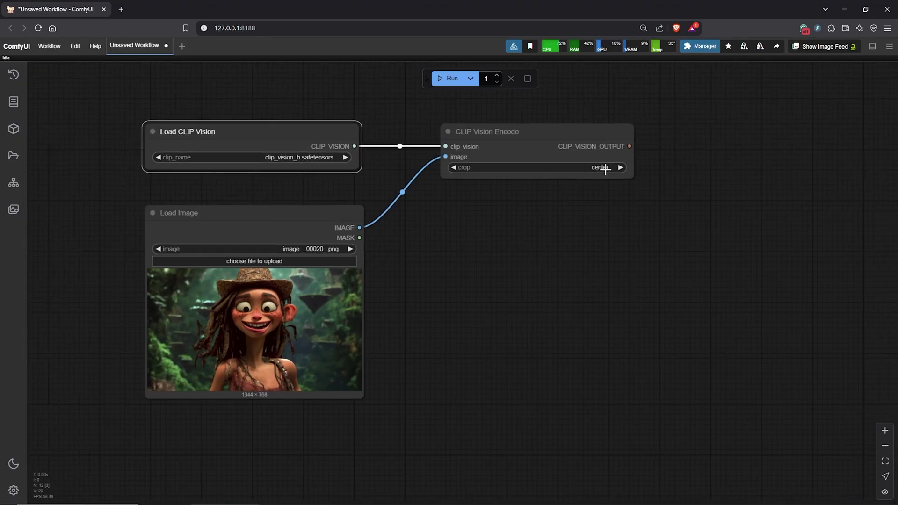
pyautogui.click(606, 168)
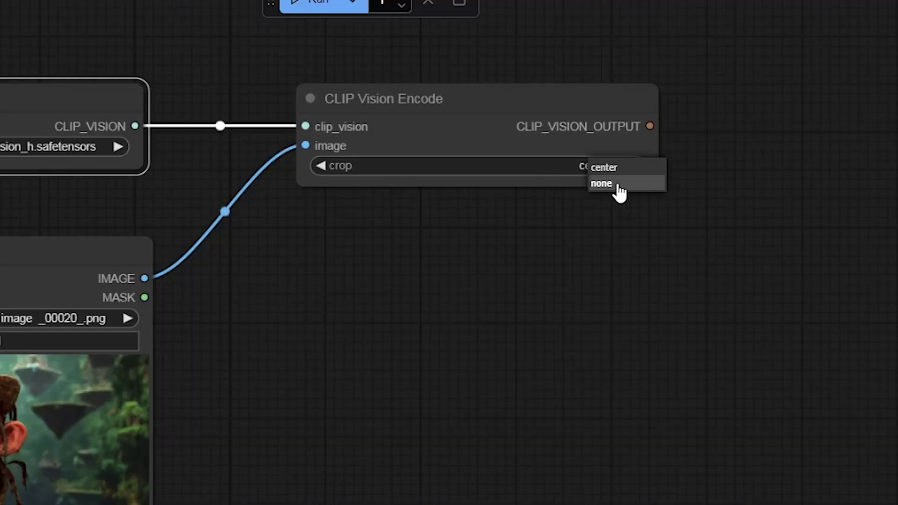
pyautogui.click(617, 185)
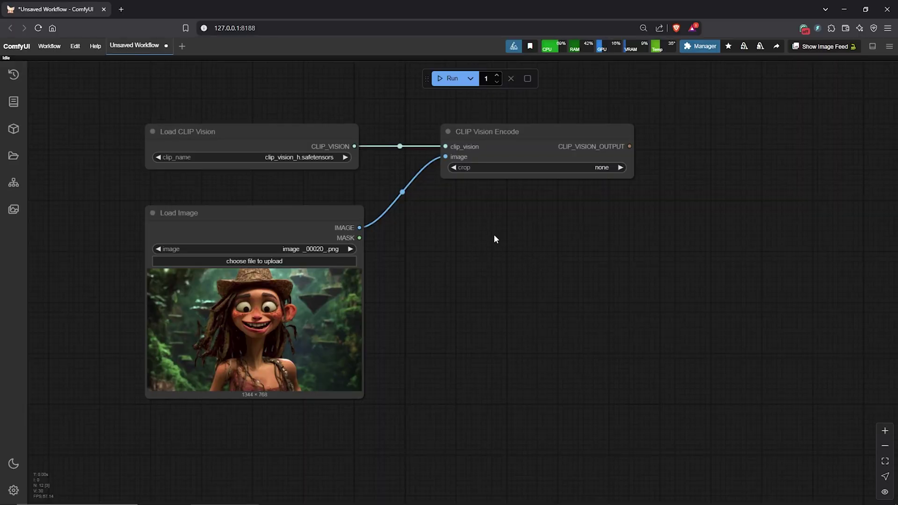
# Add the essentials Image Resize node below CLIP Vision Encode and feed it the IMAGE output of Load Image
pyautogui.doubleClick(495, 238)
pyautogui.write('image resize')
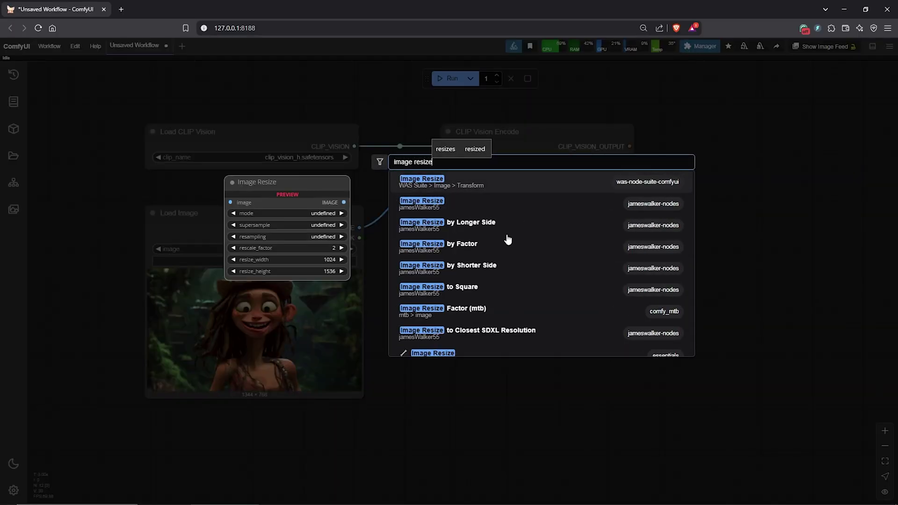
pyautogui.scroll(-2, 660, 267)
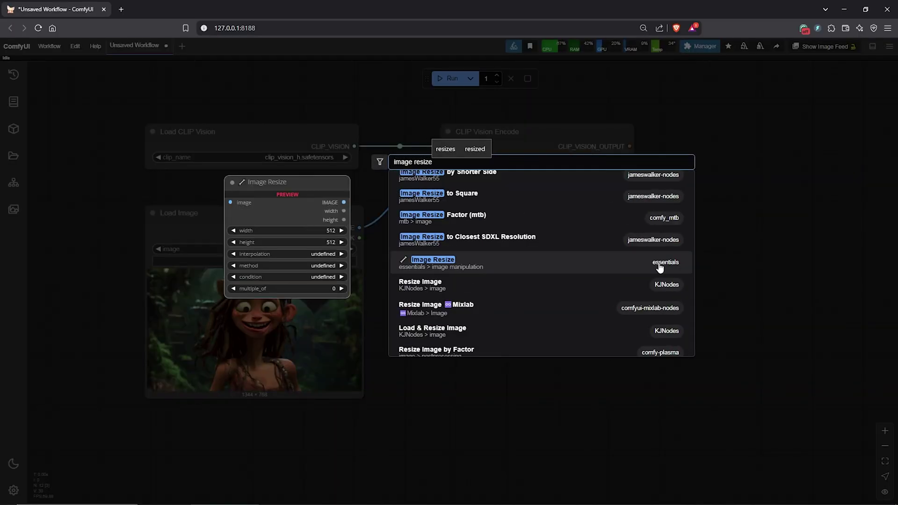
pyautogui.click(462, 265)
pyautogui.moveTo(557, 226); pyautogui.dragTo(523, 228)
pyautogui.moveTo(360, 227); pyautogui.dragTo(464, 243)
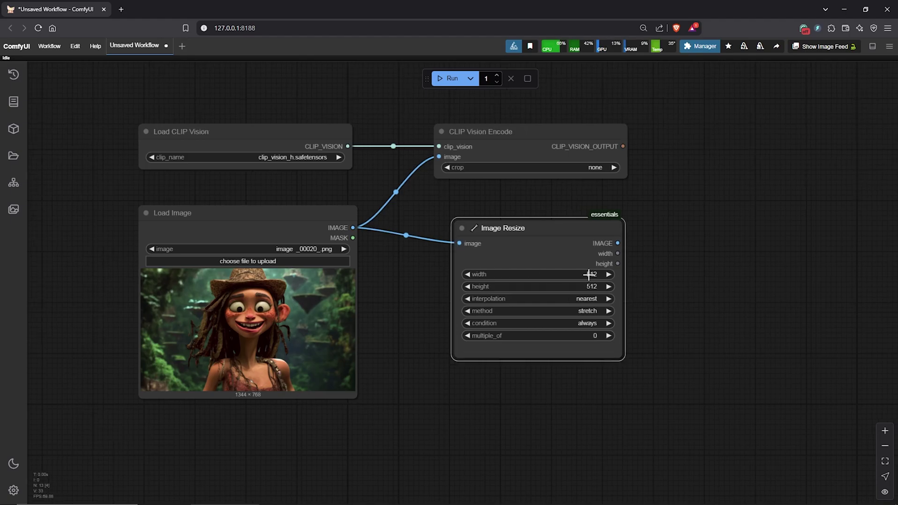
# Set the Image Resize node's width to 960 and height to 480
pyautogui.click(589, 275)
pyautogui.write('960')
pyautogui.press('Return')
pyautogui.click(578, 313)
pyautogui.write('480')
pyautogui.press('Return')
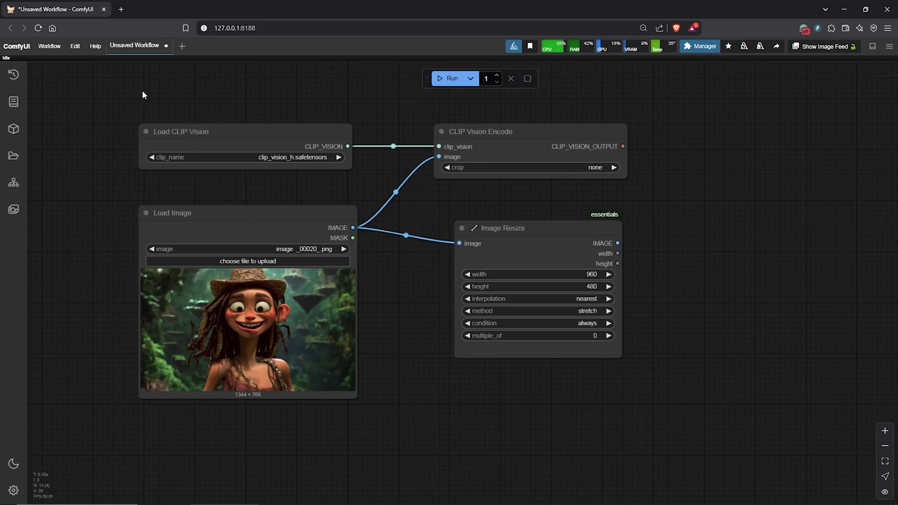
# Enclose the Load CLIP Vision, CLIP Vision Encode, Load Image and Image Resize nodes in a group and leave room before the sampler group
pyautogui.moveTo(117, 86); pyautogui.dragTo(723, 420)
pyautogui.rightClick(382, 283)
pyautogui.click(453, 398)
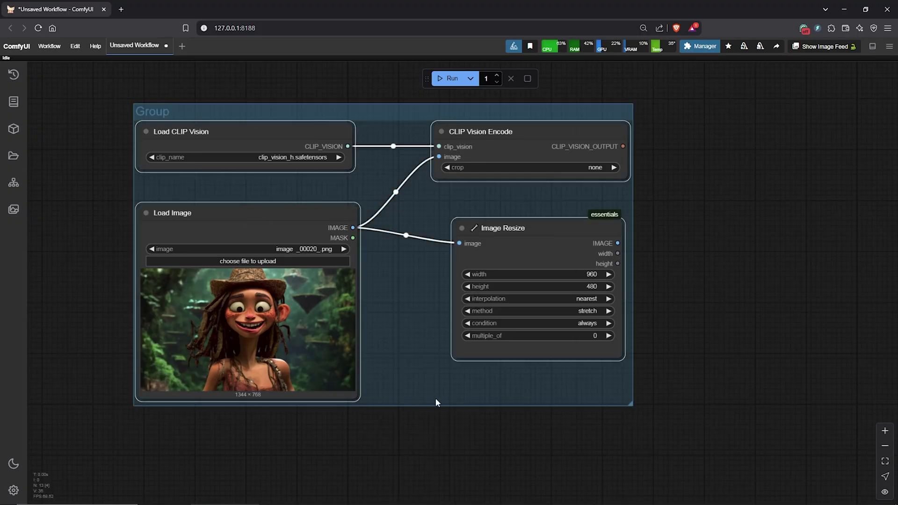
pyautogui.click(885, 461)
pyautogui.moveTo(532, 310); pyautogui.dragTo(443, 280)
pyautogui.moveTo(349, 309); pyautogui.dragTo(346, 281)
pyautogui.moveTo(544, 122); pyautogui.dragTo(604, 126)
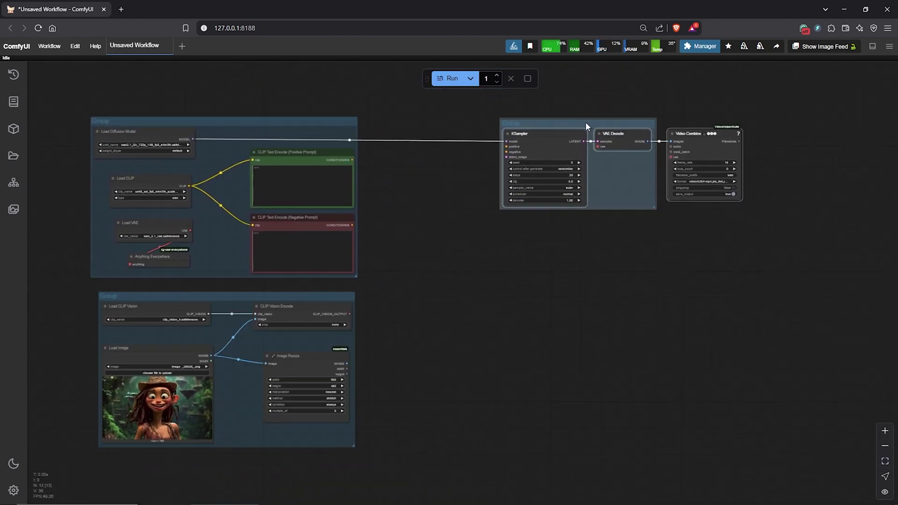
# Add a WanImageToVideo node from the conditioning video models between the prompt group and the sampler group
pyautogui.click(437, 224)
pyautogui.rightClick(418, 236)
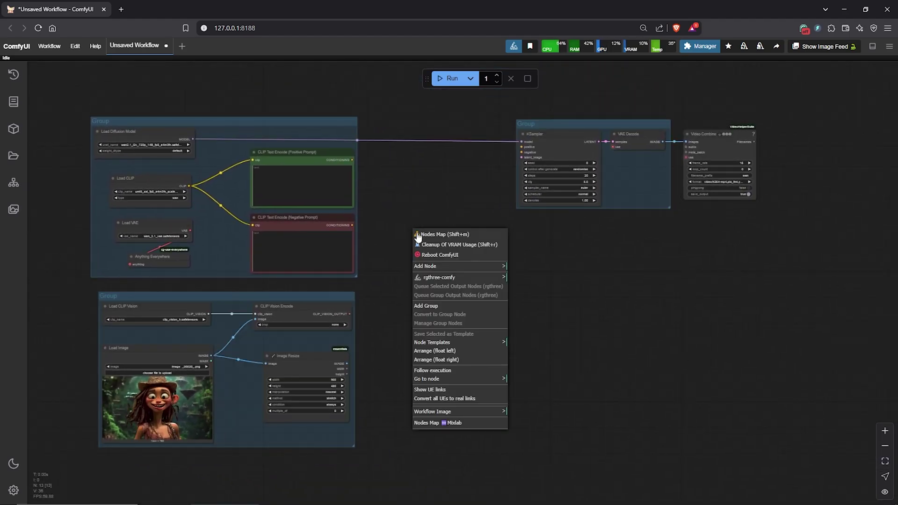
pyautogui.click(429, 267)
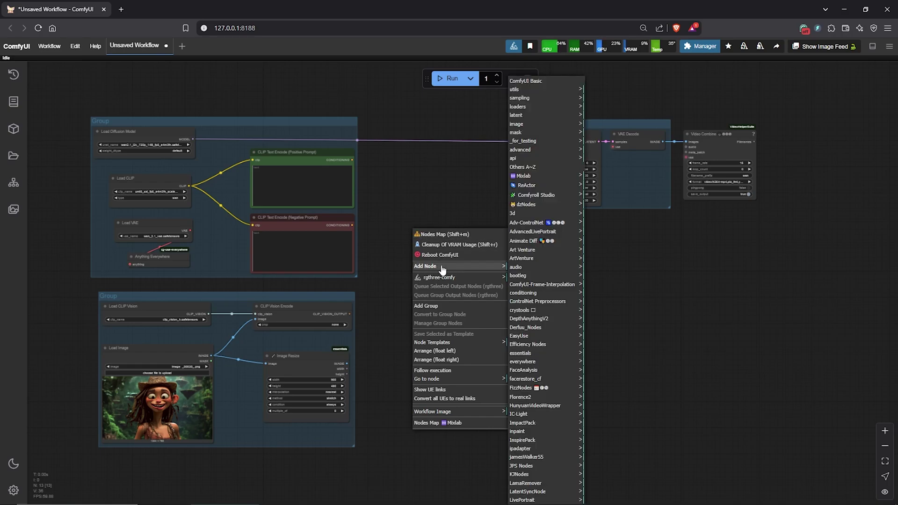
pyautogui.click(535, 295)
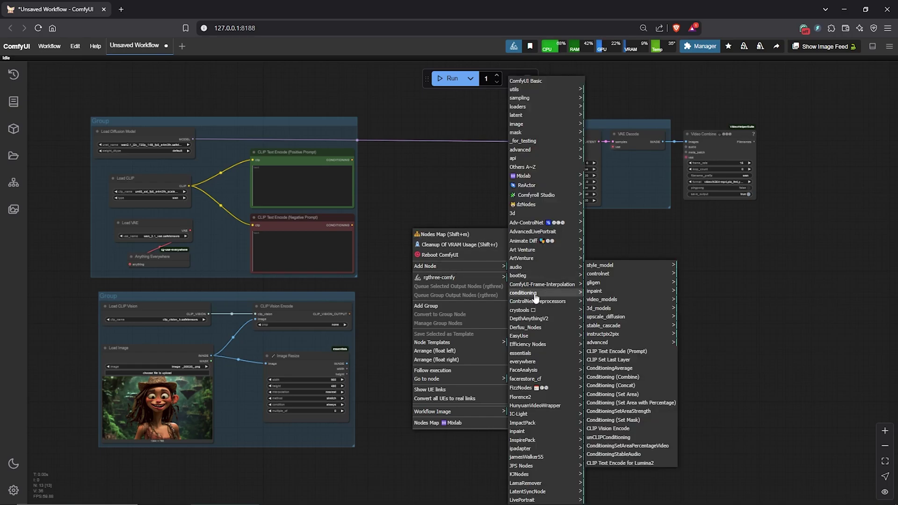
pyautogui.click(603, 300)
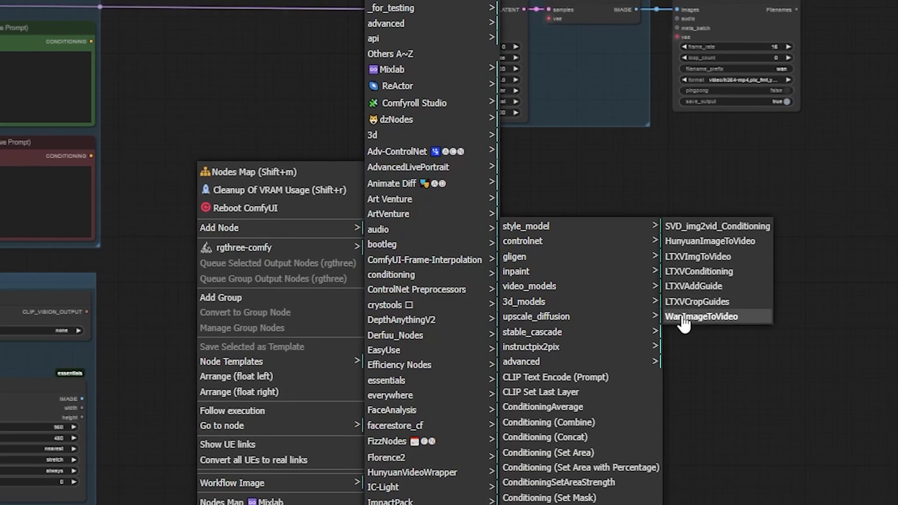
pyautogui.click(682, 318)
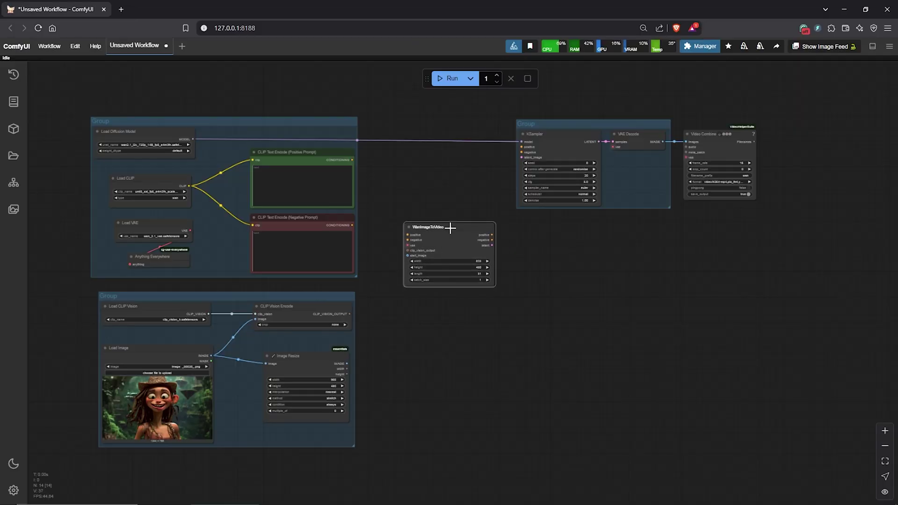
pyautogui.scroll(5, 450, 228)
pyautogui.moveTo(468, 226); pyautogui.dragTo(457, 167)
pyautogui.scroll(-2, 447, 292)
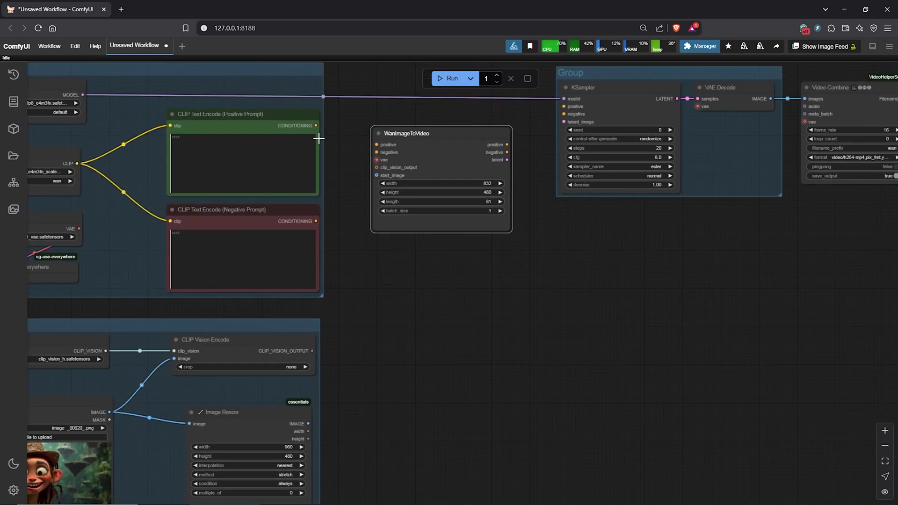
# Connect the positive and negative prompt conditioning outputs to the matching inputs of WanImageToVideo
pyautogui.moveTo(316, 125); pyautogui.dragTo(377, 145)
pyautogui.moveTo(317, 220); pyautogui.dragTo(372, 152)
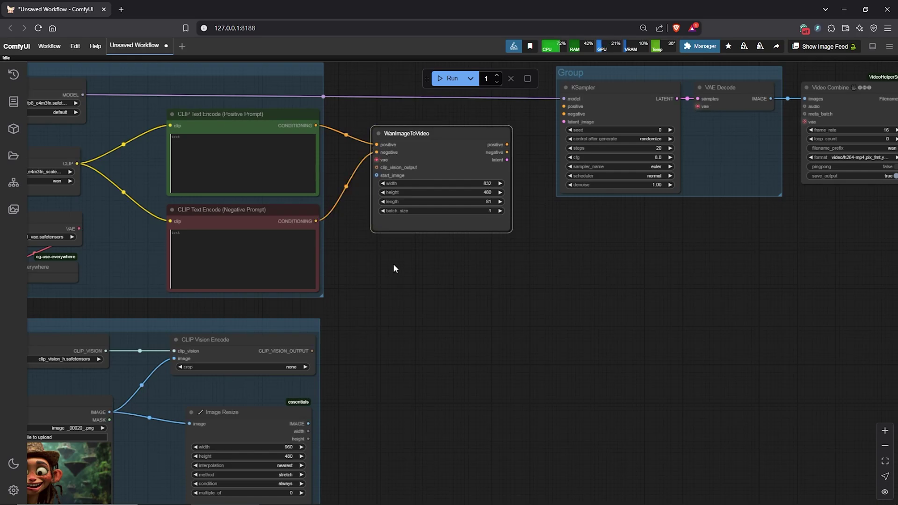
pyautogui.moveTo(395, 268); pyautogui.dragTo(462, 264)
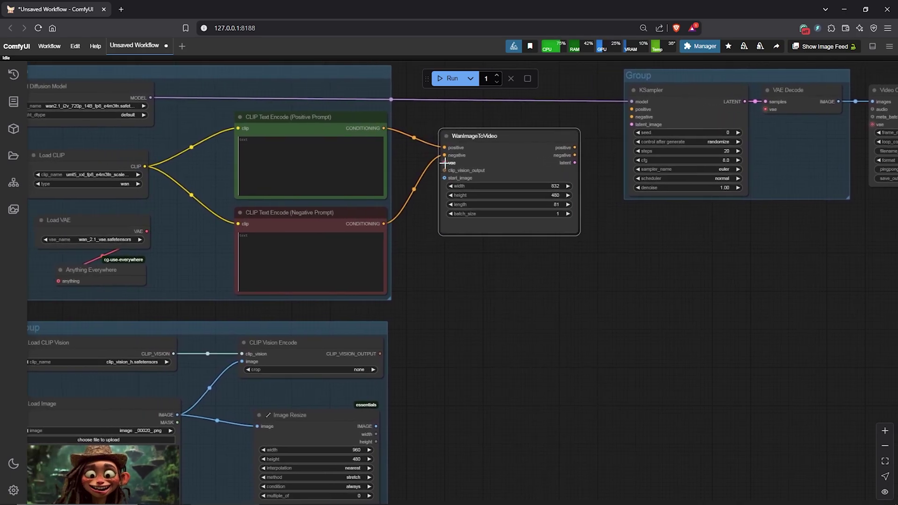
# Connect CLIP_VISION_OUTPUT to WanImageToVideo's clip_vision_output input and the Image Resize IMAGE output to start_image
pyautogui.click(358, 346)
pyautogui.moveTo(377, 353); pyautogui.dragTo(444, 170)
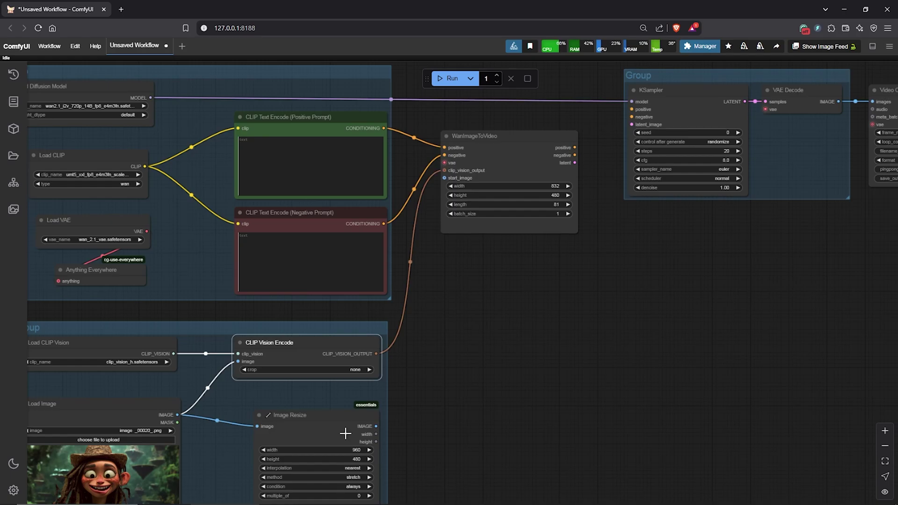
pyautogui.moveTo(345, 432); pyautogui.dragTo(442, 182)
# Connect WanImageToVideo's outputs to KSampler's positive, negative and latent_image inputs, and group both nodes with VAE Decode
pyautogui.moveTo(576, 147); pyautogui.dragTo(632, 125)
pyautogui.moveTo(401, 164); pyautogui.dragTo(758, 310)
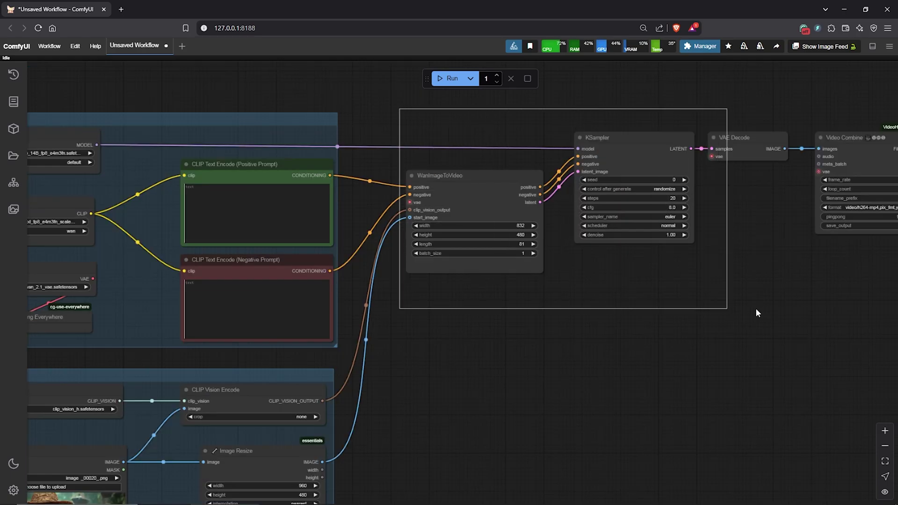
pyautogui.rightClick(557, 244)
pyautogui.click(605, 355)
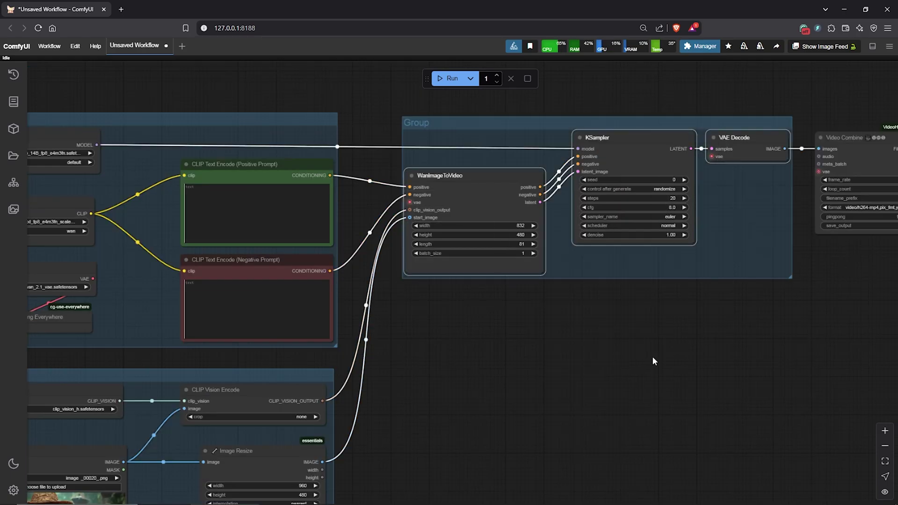
# Switch to the ChatGPT conversation, review the jungle character image and its video motion prompts, and select the character description in Prompt 1
pyautogui.scroll(-3, 558, 301)
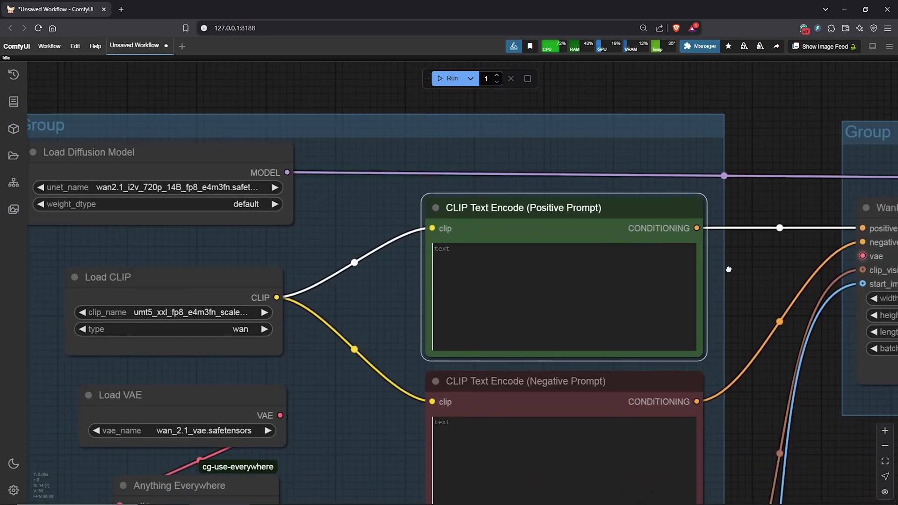
pyautogui.moveTo(743, 282)
pyautogui.mouseDown()
pyautogui.moveTo(698, 214)
pyautogui.moveTo(680, 207)
pyautogui.mouseUp()
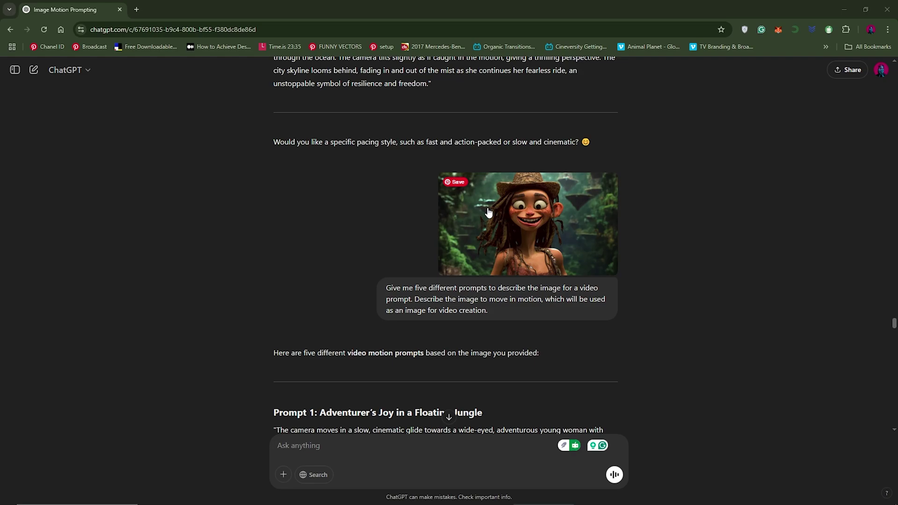
pyautogui.click(489, 211)
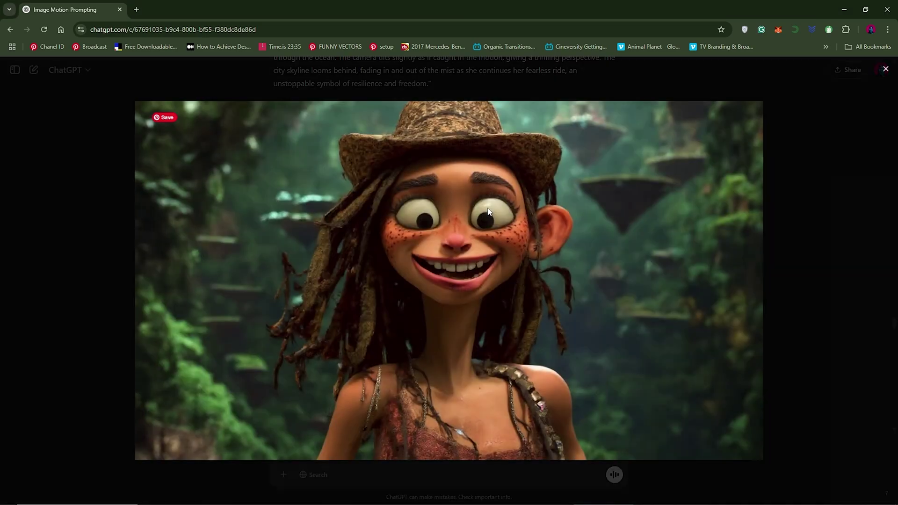
pyautogui.click(889, 68)
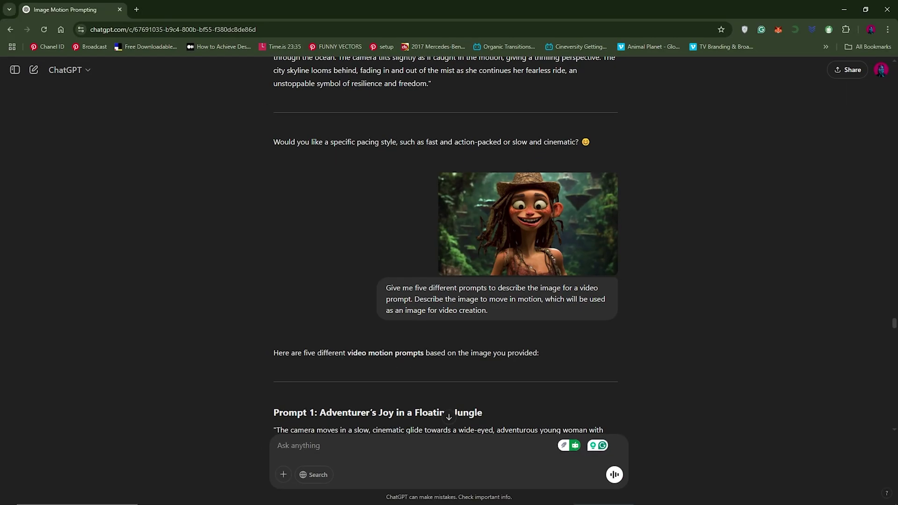
pyautogui.tripleClick(491, 311)
pyautogui.click(456, 307)
pyautogui.scroll(-5, 456, 308)
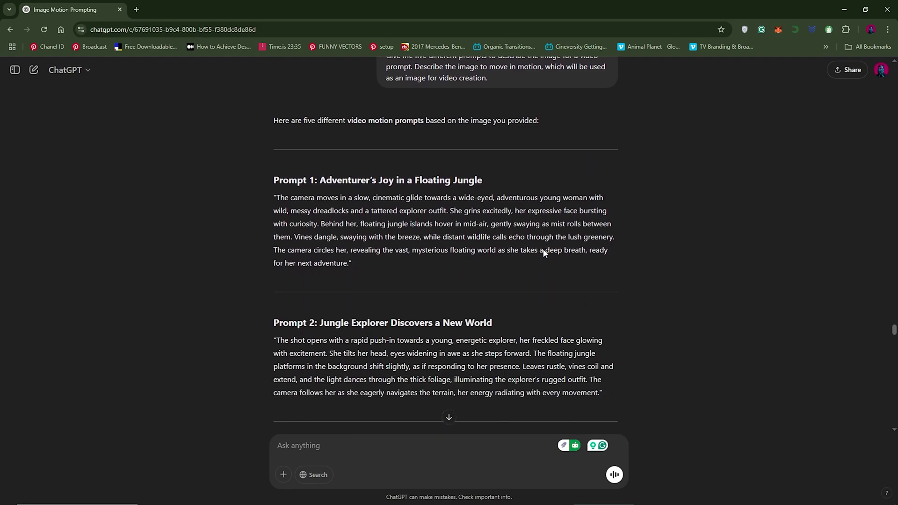
pyautogui.moveTo(497, 196); pyautogui.dragTo(322, 224)
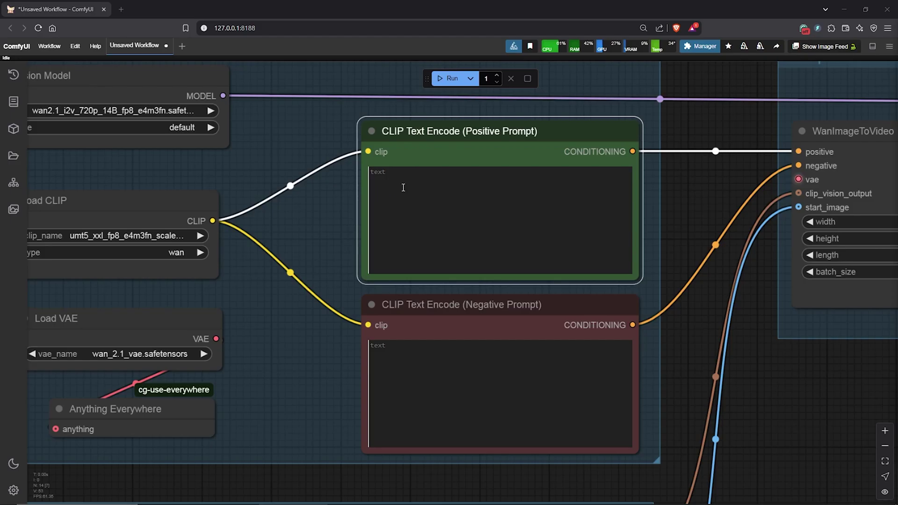
# In ComfyUI, paste the adventurous young woman description into the positive prompt and the "Overexposure, static, blurred details" list into the negative prompt
pyautogui.click(399, 179)
pyautogui.write('An adventurous young woman with wild, messy dreadlocks and a tattered explorer outfit. She grins excitedly, her expressive face bursting with curiosity in a jungle island.')
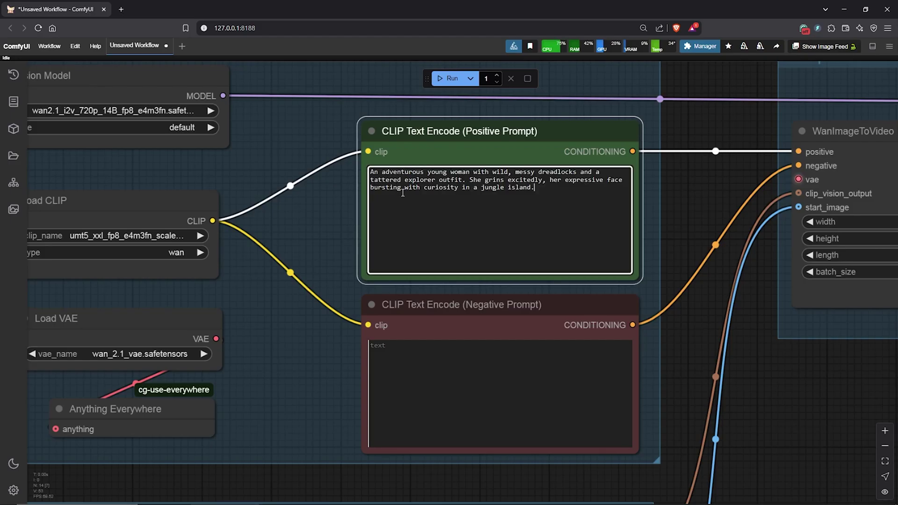
pyautogui.click(414, 367)
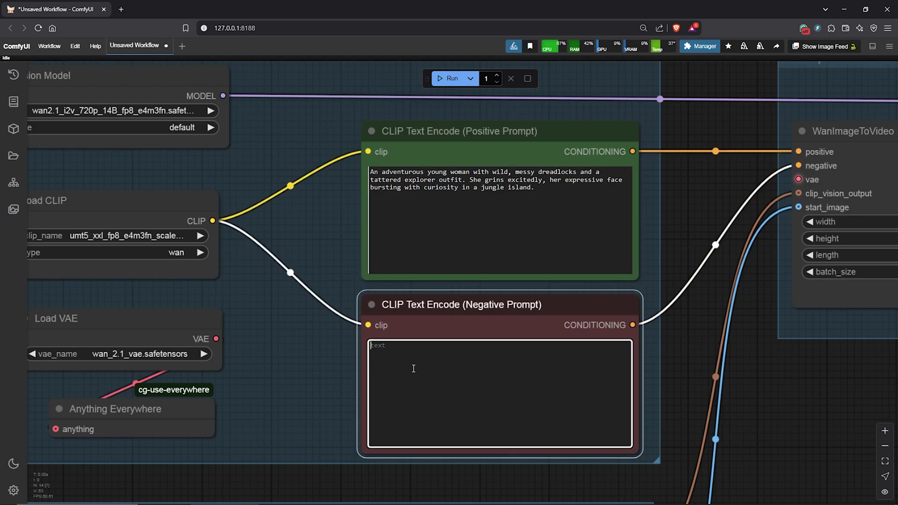
pyautogui.write('Overexposure, static, blurred details, subtitles, paintings, pictures, still, overall gray, worst quality, low quality, JPEG compression residue, ugly, mutilated, redundant fingers, poorly painted hands, poorly painted faces, deformed, disfigured, deformed limbs, fused fingers, cluttered background, three legs, a lot of people in the background, upside down')
pyautogui.scroll(-5, 694, 380)
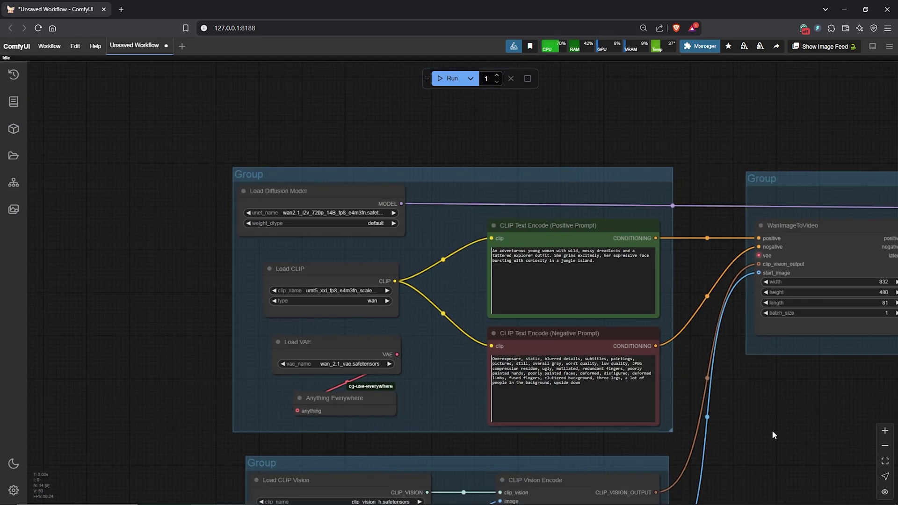
# Set WanImageToVideo's width to 960, keep its height at 480, and set its length to 53 frames
pyautogui.moveTo(785, 439); pyautogui.dragTo(469, 380)
pyautogui.scroll(-1, 615, 357)
pyautogui.scroll(-1, 615, 361)
pyautogui.scroll(5, 508, 155)
pyautogui.moveTo(629, 457); pyautogui.dragTo(478, 431)
pyautogui.scroll(1, 382, 234)
pyautogui.click(382, 269)
pyautogui.write('960')
pyautogui.press('Return')
pyautogui.click(383, 283)
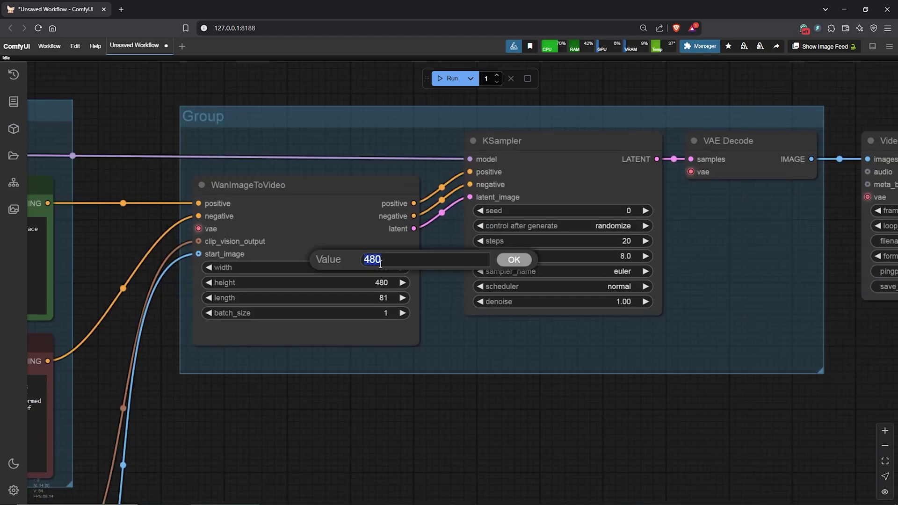
pyautogui.press('Return')
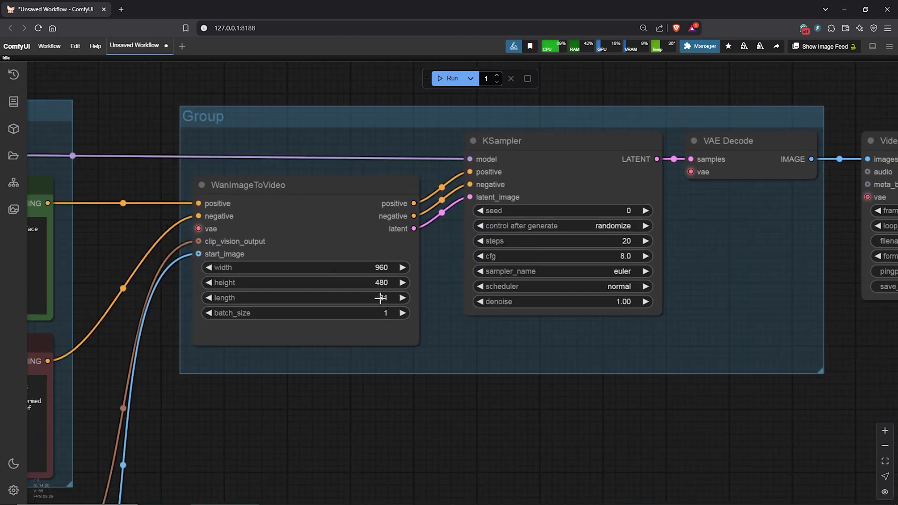
pyautogui.click(386, 298)
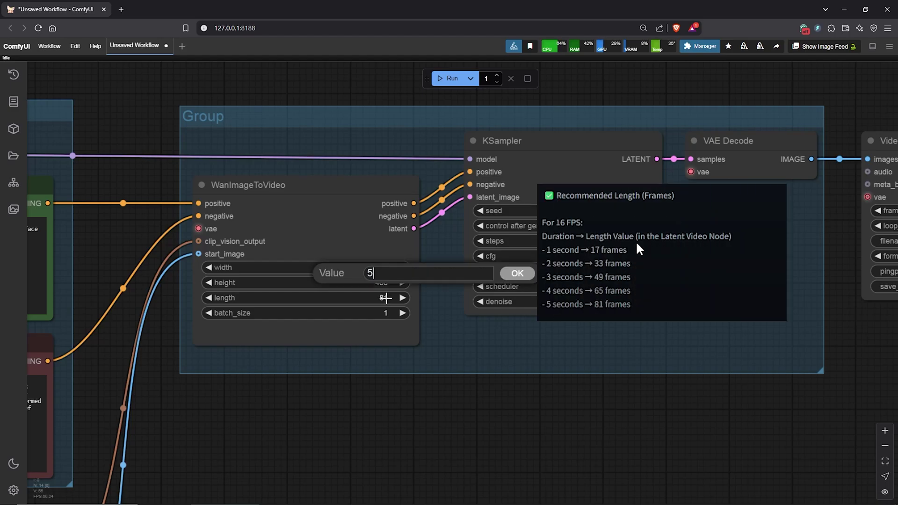
pyautogui.press('Return')
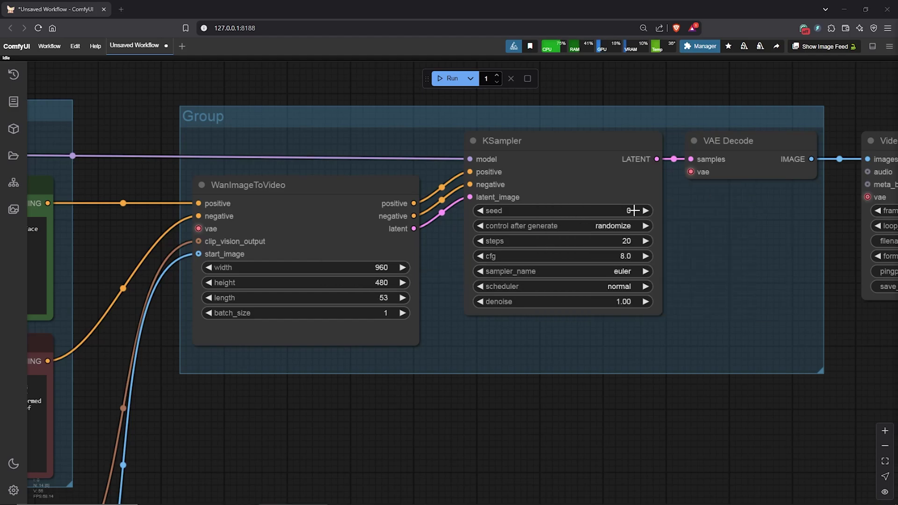
# Paste the copied seed number into KSampler's seed setting
pyautogui.click(581, 147)
pyautogui.click(603, 211)
pyautogui.hotkey('ctrl', 'v')
pyautogui.click(753, 193)
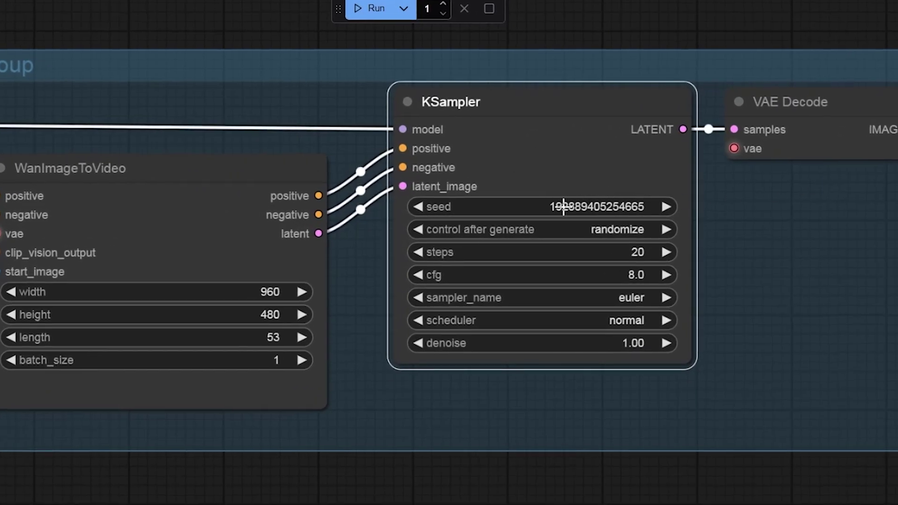
# Set KSampler's control after generate to fixed and its cfg to 6
pyautogui.click(622, 229)
pyautogui.click(632, 231)
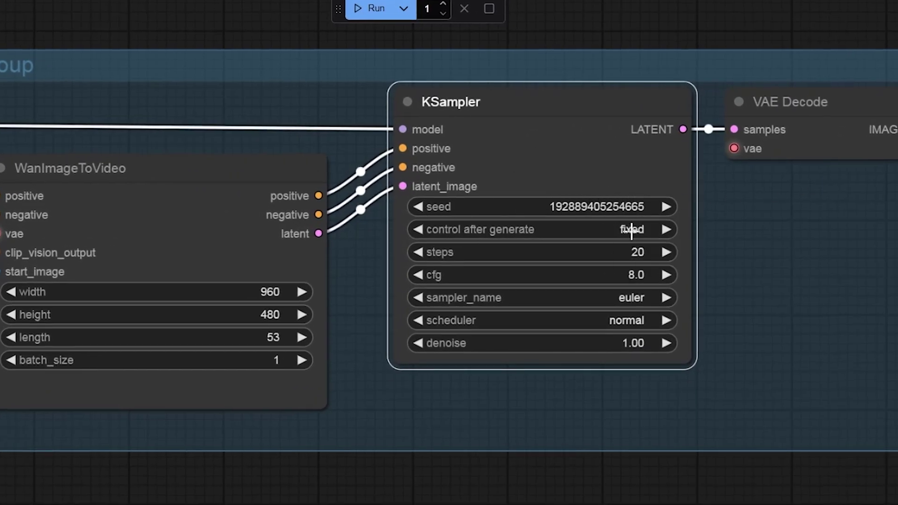
pyautogui.click(636, 275)
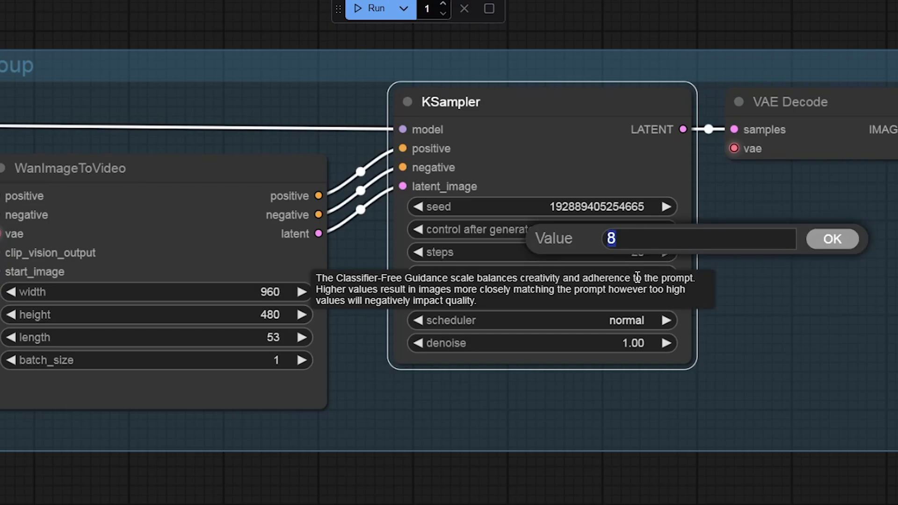
pyautogui.write('6')
pyautogui.press('Return')
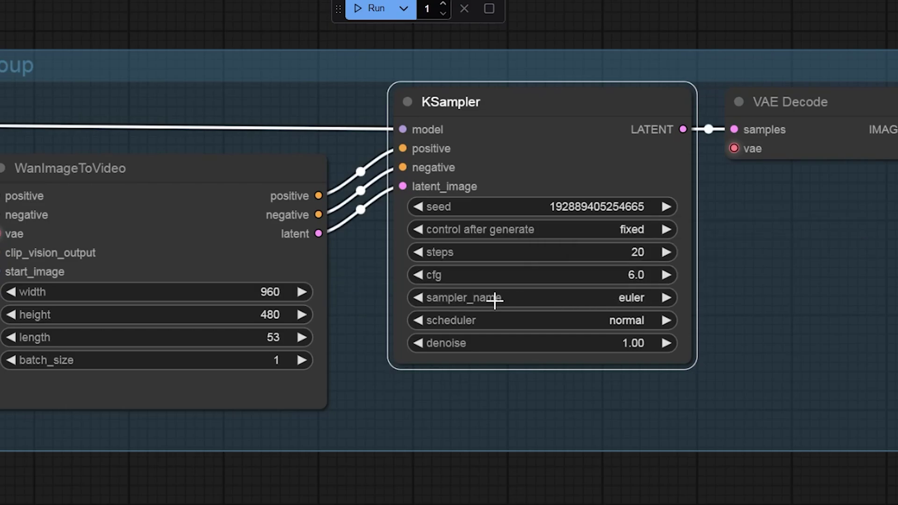
# Set KSampler's sampler_name to uni_pc and its scheduler to simple
pyautogui.click(622, 297)
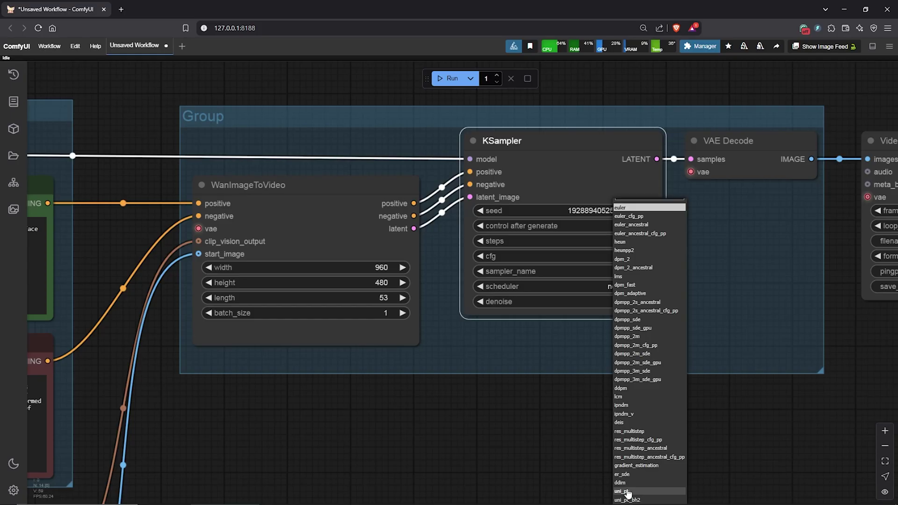
pyautogui.click(631, 486)
pyautogui.click(627, 178)
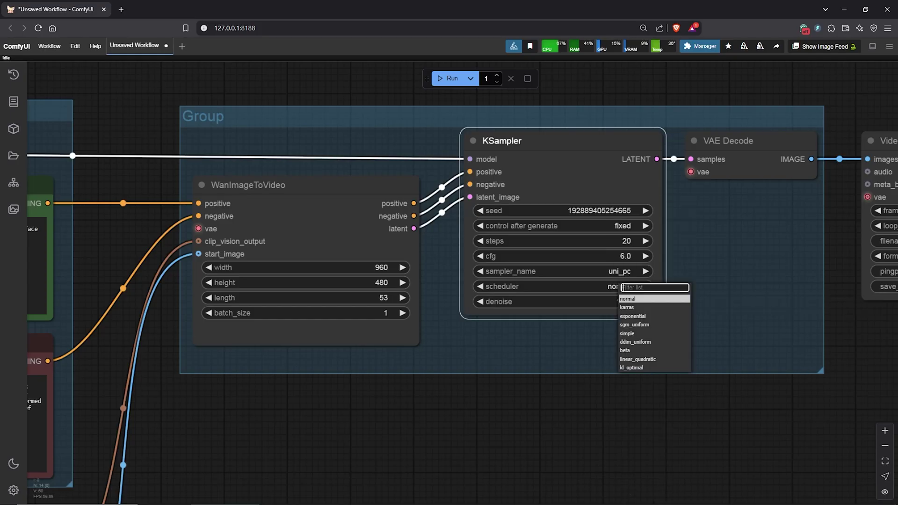
pyautogui.click(628, 333)
pyautogui.click(749, 398)
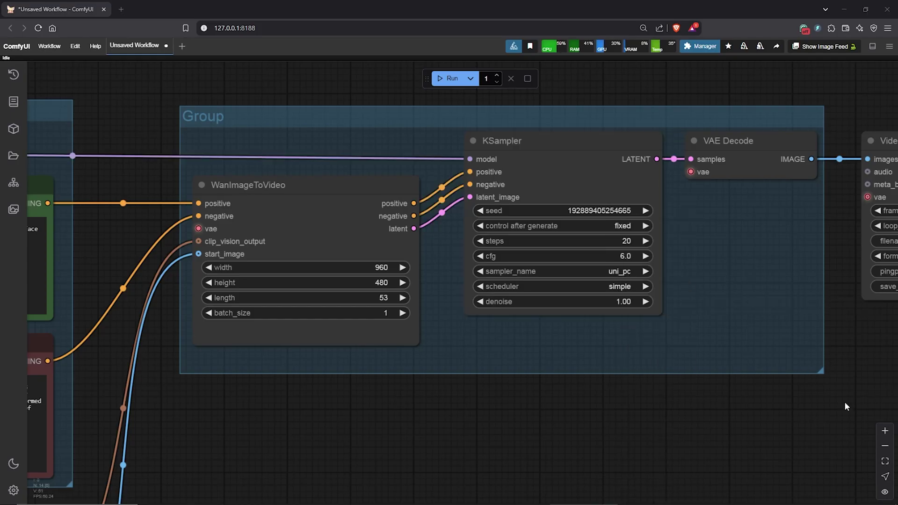
# Queue the completed image-to-video workflow to generate the video
pyautogui.click(885, 461)
pyautogui.moveTo(681, 406); pyautogui.dragTo(609, 370)
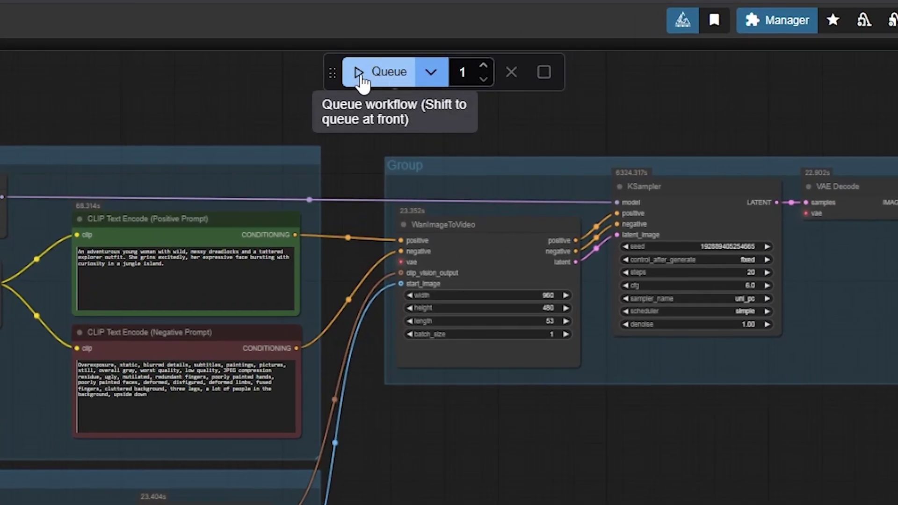
pyautogui.click(361, 74)
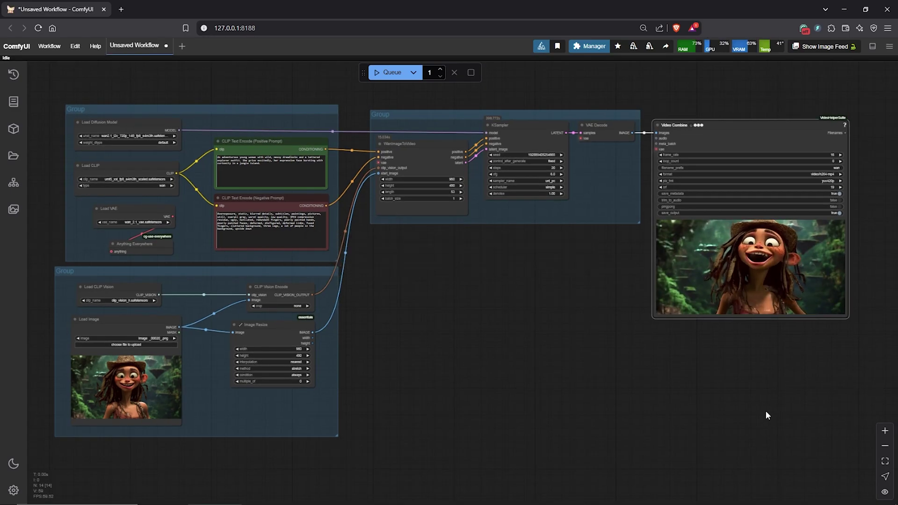
# Examine the generated jungle woman video in the Video Combine preview against the whole workflow
pyautogui.click(886, 463)
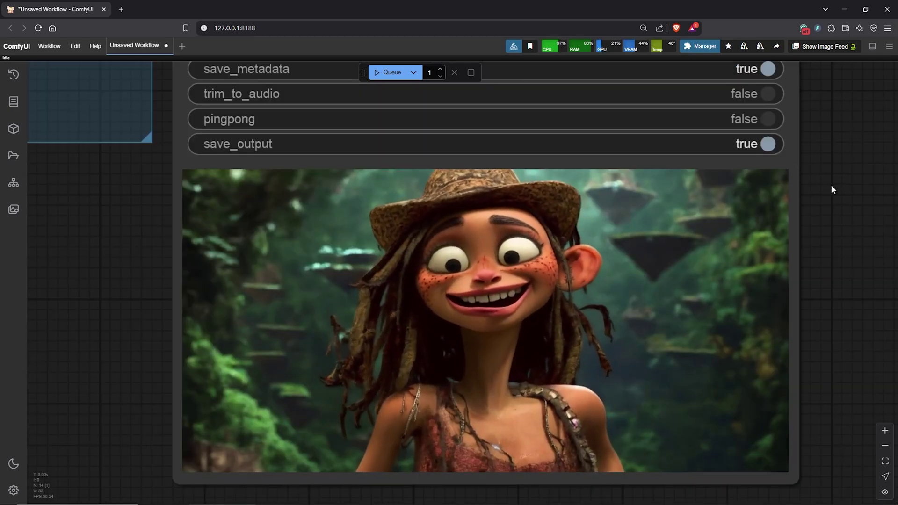
pyautogui.click(795, 183)
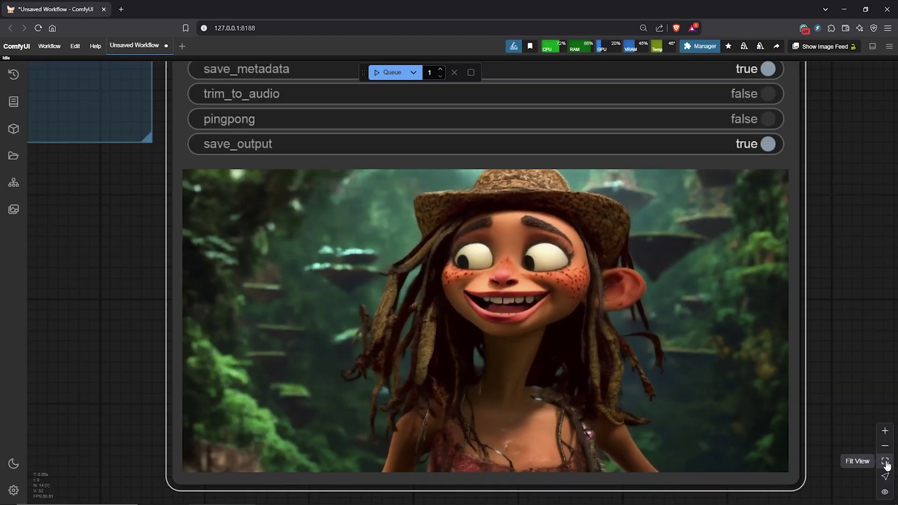
pyautogui.click(885, 462)
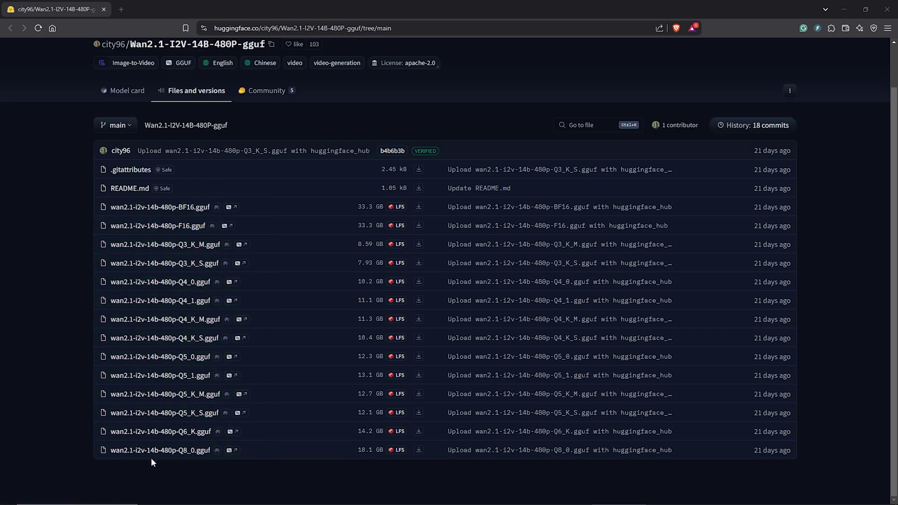
# On the Hugging Face files page, download wan2.1-i2v-14b-480p-Q4_0.gguf and open ComfyUI's models folder as the save location
pyautogui.click(418, 281)
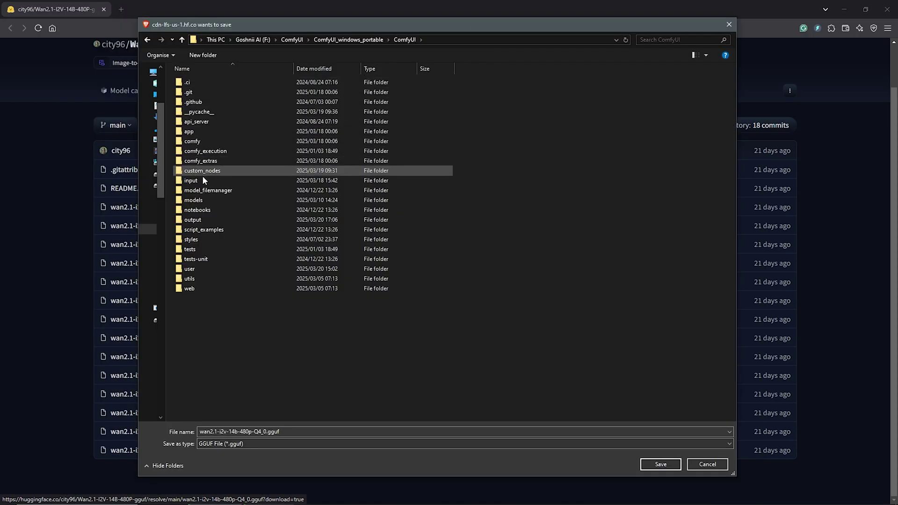
pyautogui.doubleClick(202, 202)
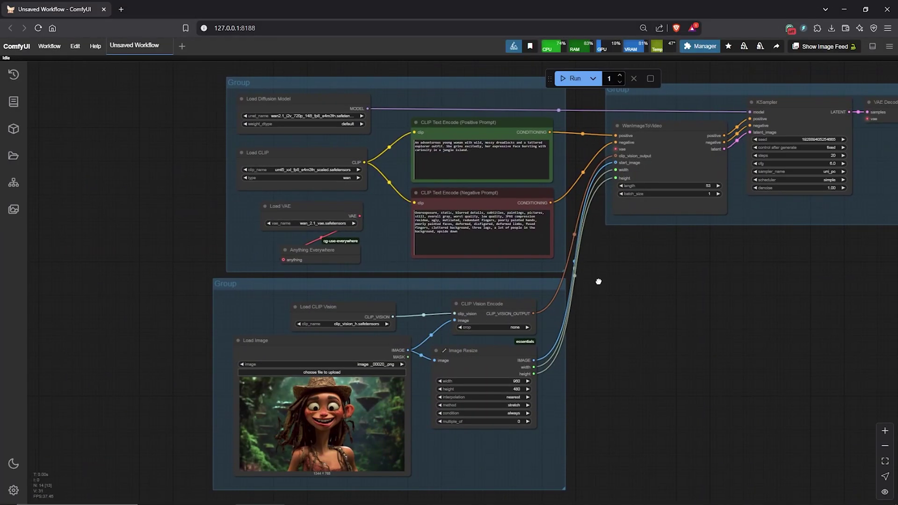
# In ComfyUI, add a Unet Loader (GGUF) node beside the first group and shift the Load Diffusion Model node slightly
pyautogui.moveTo(599, 281); pyautogui.dragTo(608, 303)
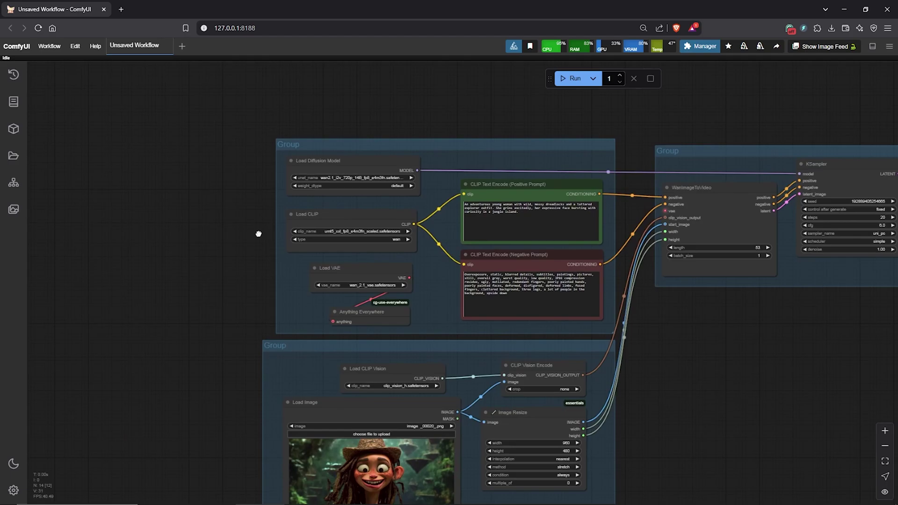
pyautogui.moveTo(259, 232); pyautogui.dragTo(269, 238)
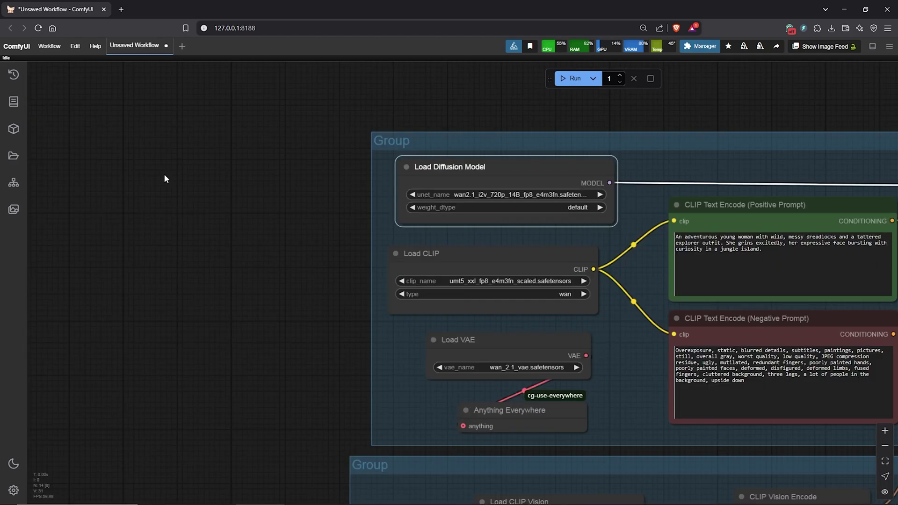
pyautogui.click(164, 174)
pyautogui.doubleClick(163, 174)
pyautogui.write('unne')
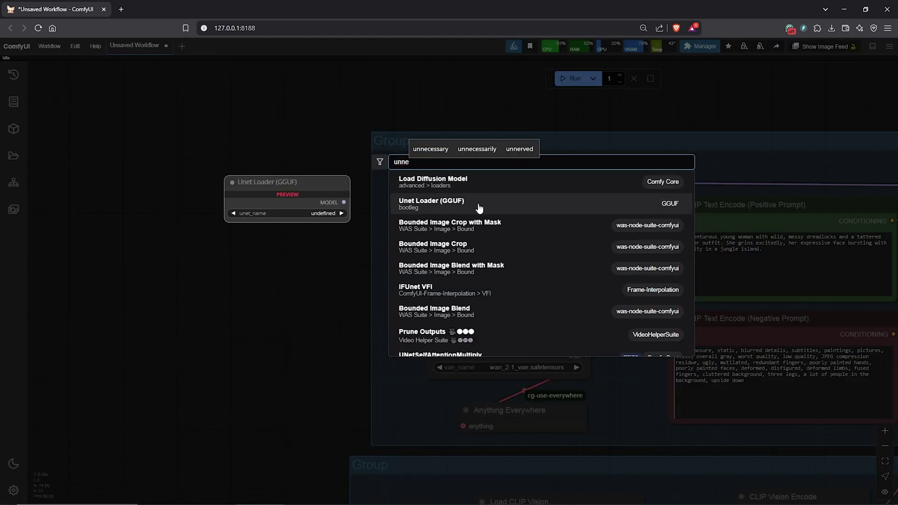
pyautogui.click(479, 208)
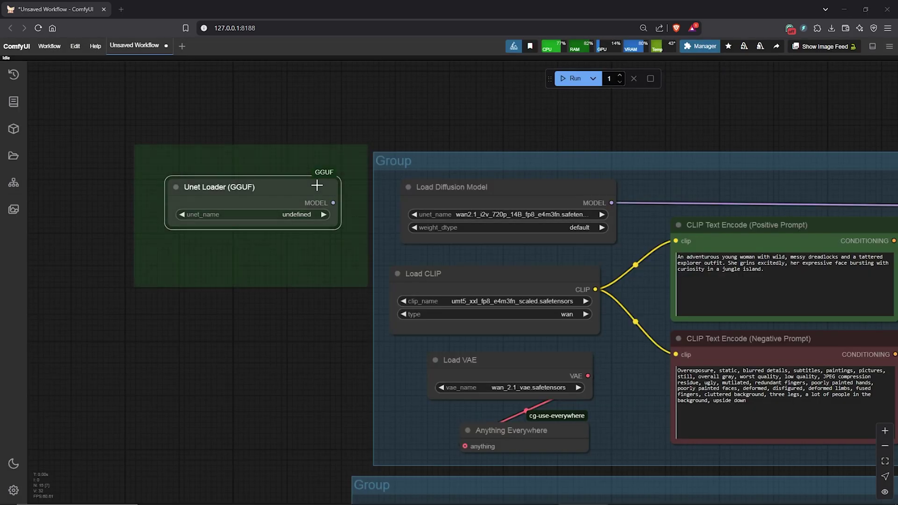
pyautogui.click(474, 190)
pyautogui.moveTo(474, 190); pyautogui.dragTo(487, 186)
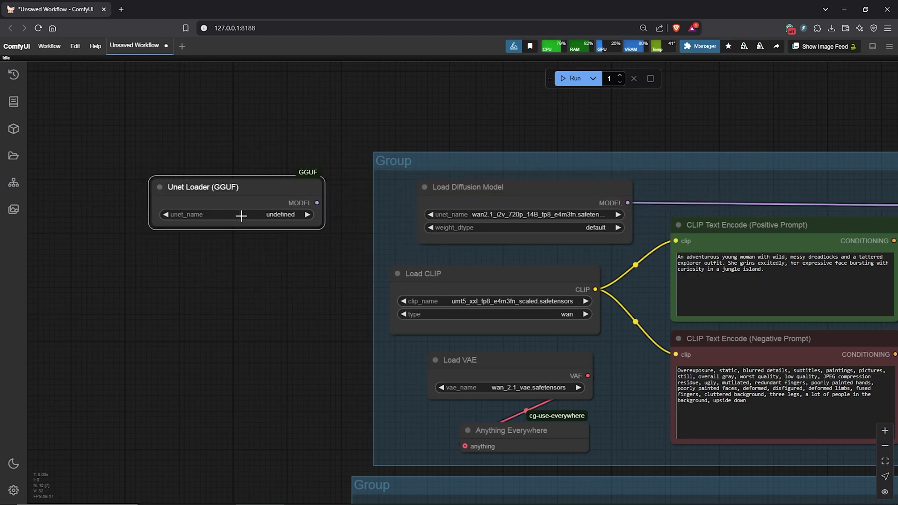
# Try moving Unet Loader (GGUF) above the groups and routing its model output towards KSampler
pyautogui.scroll(-4, 337, 236)
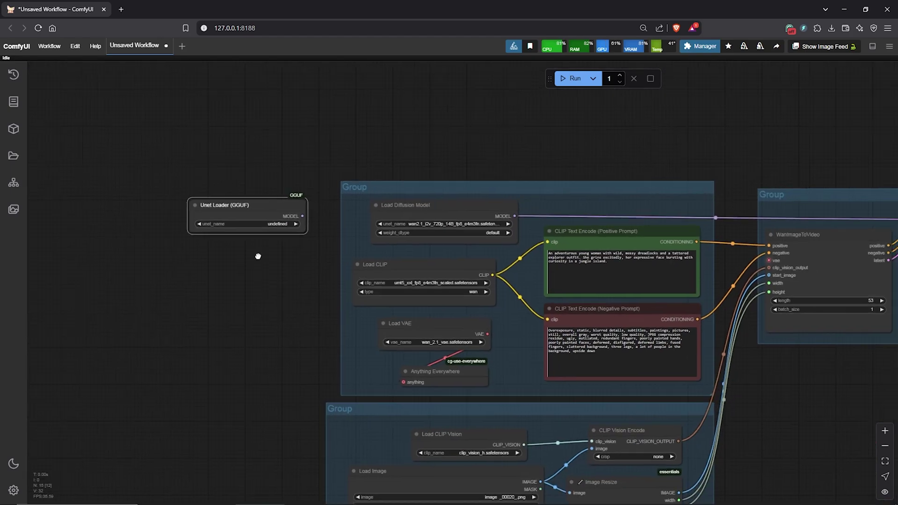
pyautogui.moveTo(192, 224); pyautogui.dragTo(210, 147)
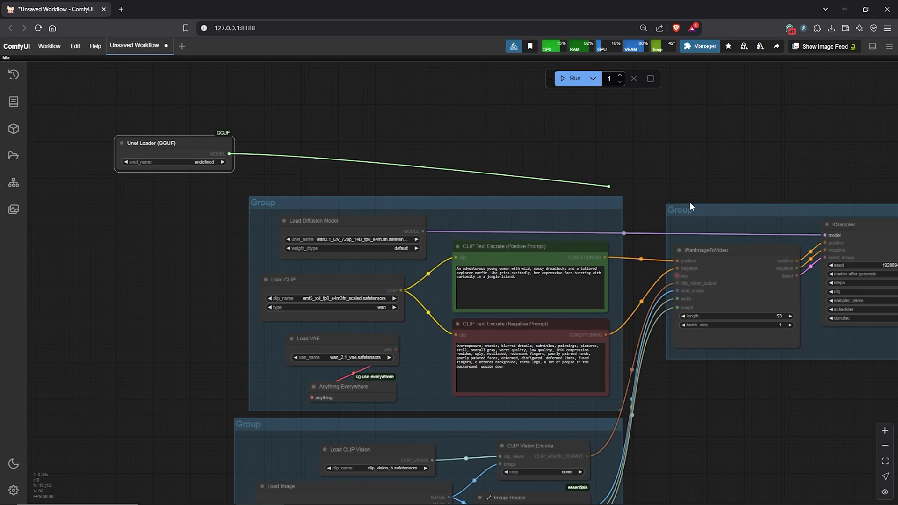
pyautogui.moveTo(210, 146); pyautogui.dragTo(191, 227)
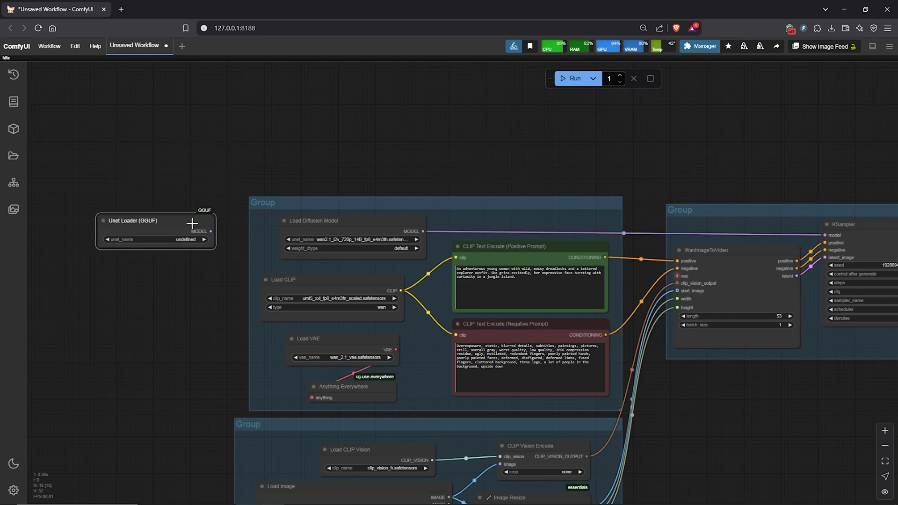
pyautogui.scroll(4, 339, 181)
pyautogui.moveTo(314, 187); pyautogui.dragTo(311, 185)
pyautogui.moveTo(466, 190); pyautogui.dragTo(479, 186)
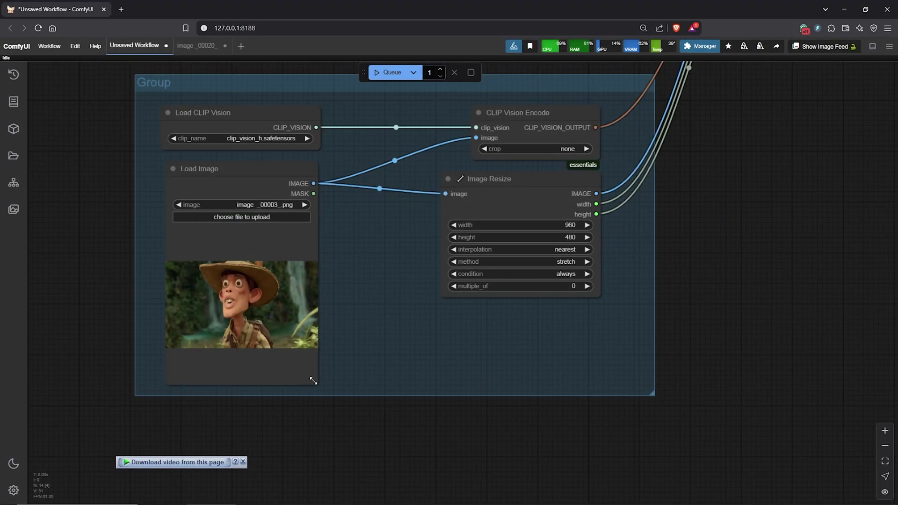
# Enlarge the Load Image node so the explorer picture image_00003_.png previews at a larger size
pyautogui.moveTo(311, 377); pyautogui.dragTo(402, 372)
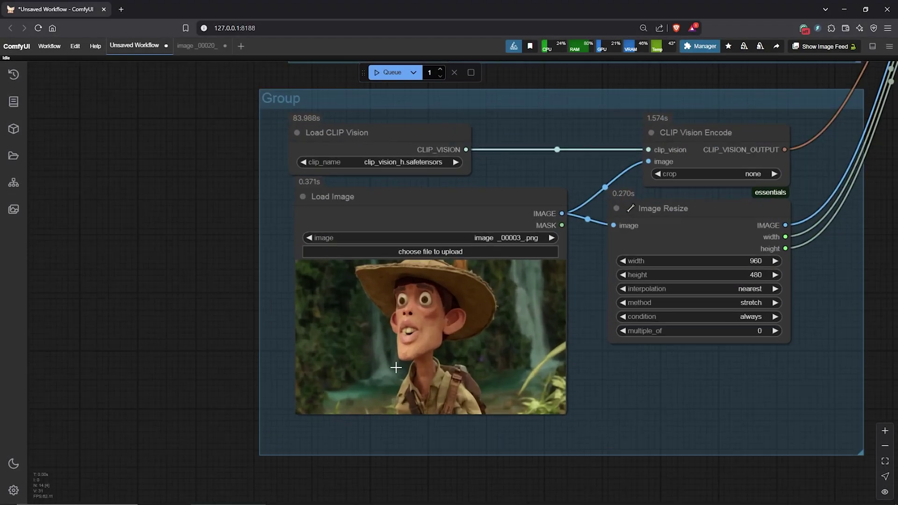
pyautogui.scroll(4, 396, 367)
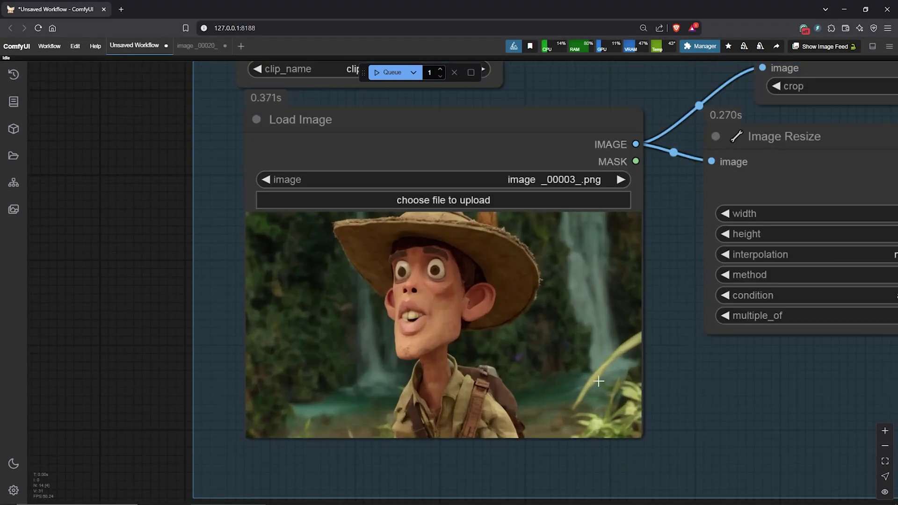
pyautogui.moveTo(705, 400); pyautogui.dragTo(436, 420)
# Review the explorer's camera push-in prompt, the sampler settings and the generated explorer video in Video Combine
pyautogui.scroll(-4, 599, 413)
pyautogui.moveTo(698, 75); pyautogui.dragTo(703, 316)
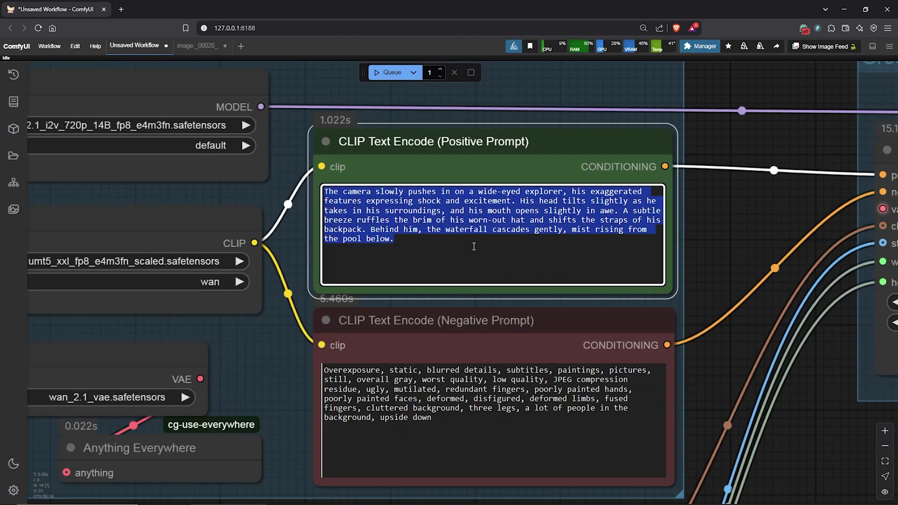
pyautogui.click(739, 213)
pyautogui.scroll(-6, 739, 213)
pyautogui.moveTo(818, 390); pyautogui.dragTo(101, 342)
pyautogui.scroll(2, 738, 336)
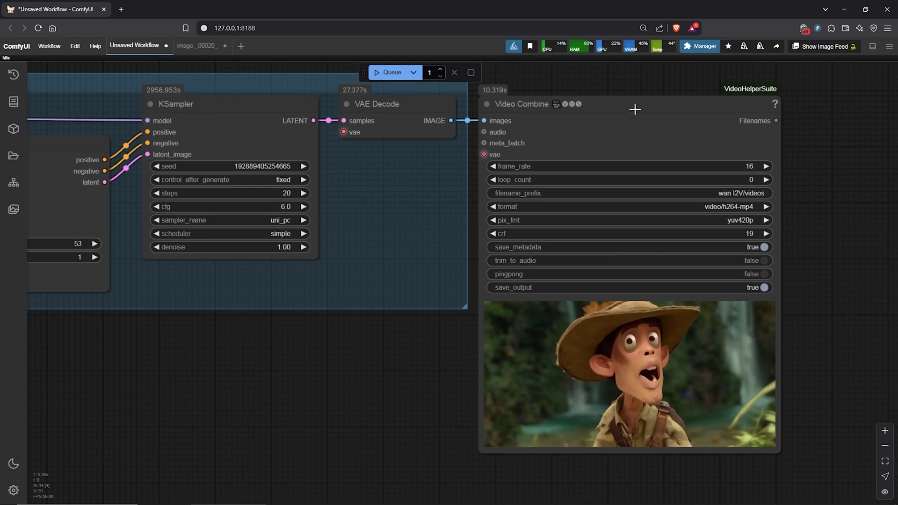
pyautogui.moveTo(635, 107); pyautogui.dragTo(633, 101)
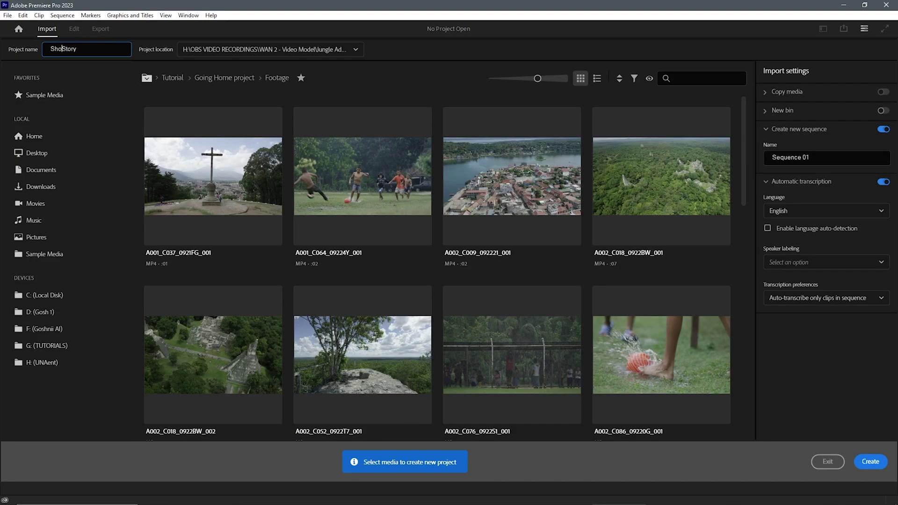
# Switch to Premiere Pro, create the Short Story project and import the generated video clips from the wan I2V output folder
pyautogui.click(870, 462)
pyautogui.doubleClick(128, 394)
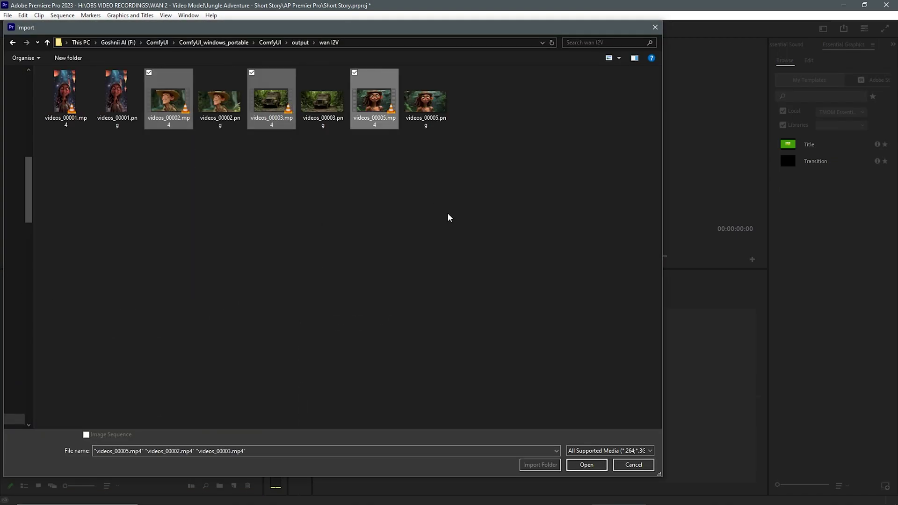
pyautogui.click(586, 464)
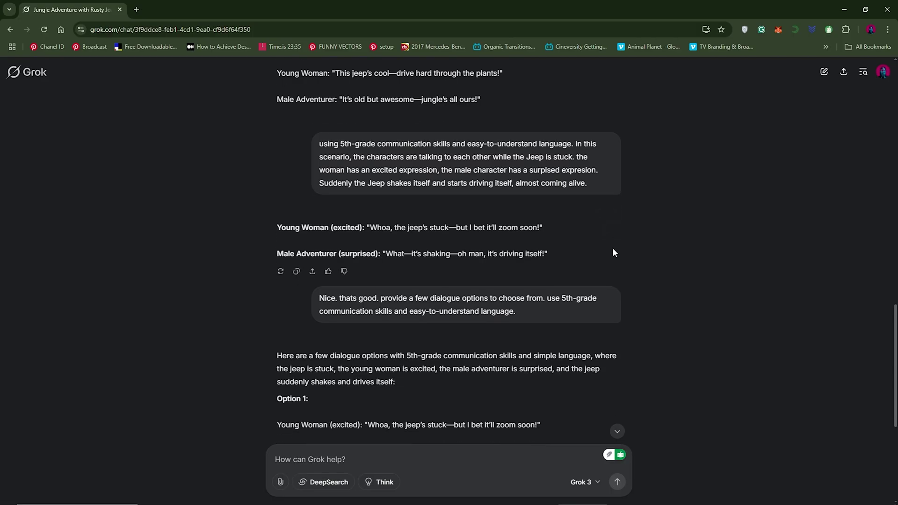
# Switch to the Grok chat and review the dialogue options, highlighting the young woman's and male adventurer's lines
pyautogui.scroll(-5, 613, 249)
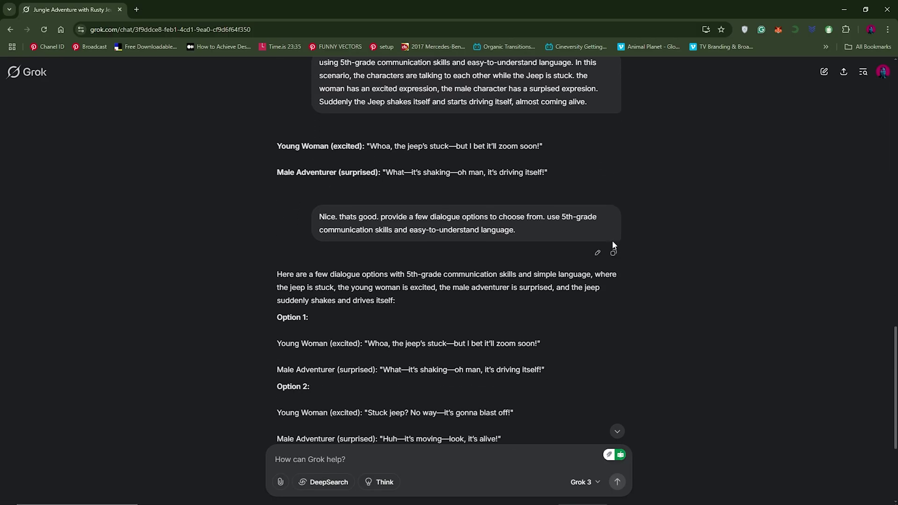
pyautogui.moveTo(368, 163); pyautogui.dragTo(543, 162)
pyautogui.moveTo(383, 189); pyautogui.dragTo(518, 193)
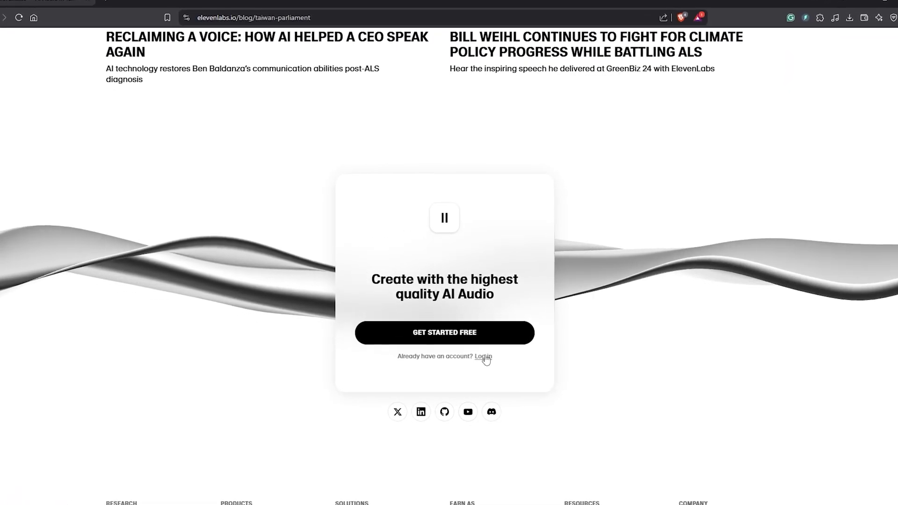
# Switch to ElevenLabs, log in and open the Text to Speech tool
pyautogui.click(484, 356)
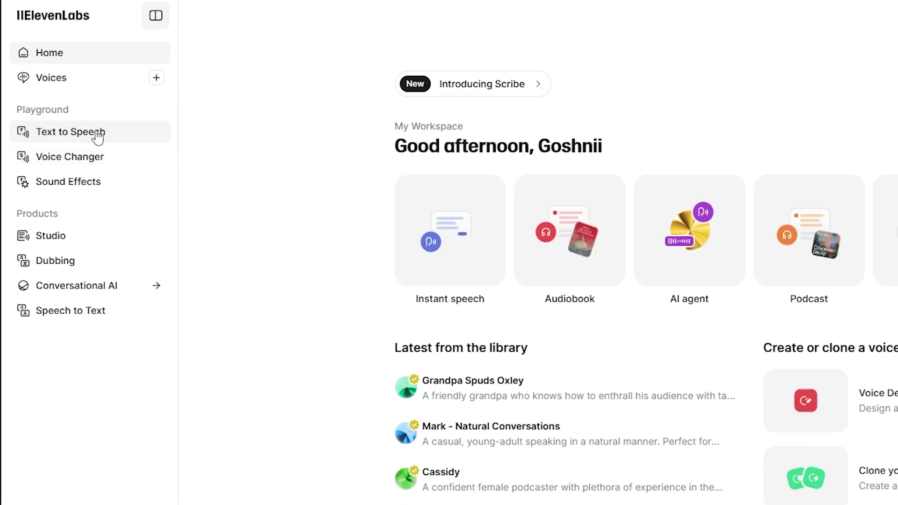
pyautogui.click(102, 137)
pyautogui.rightClick(288, 114)
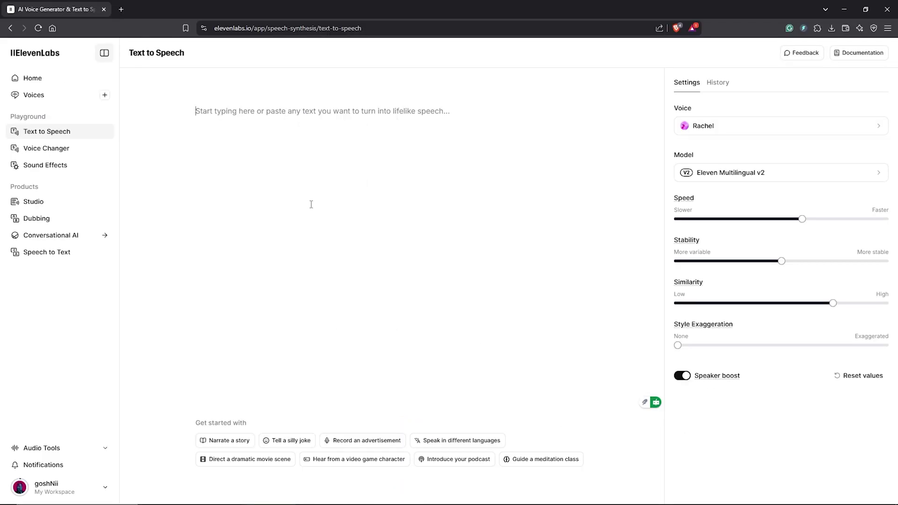
# Paste the dialogue "Jeep's stuck—oh, it's gonna surprise us!" as the speech text and choose the Cassidy voice
pyautogui.click(310, 204)
pyautogui.write('Jeep’s stuck—oh, it’s gonna surprise us!')
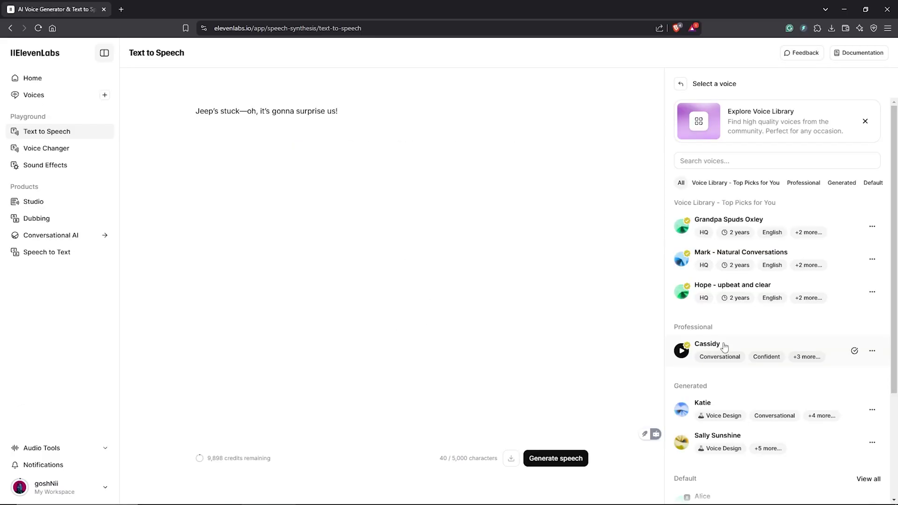
pyautogui.click(702, 345)
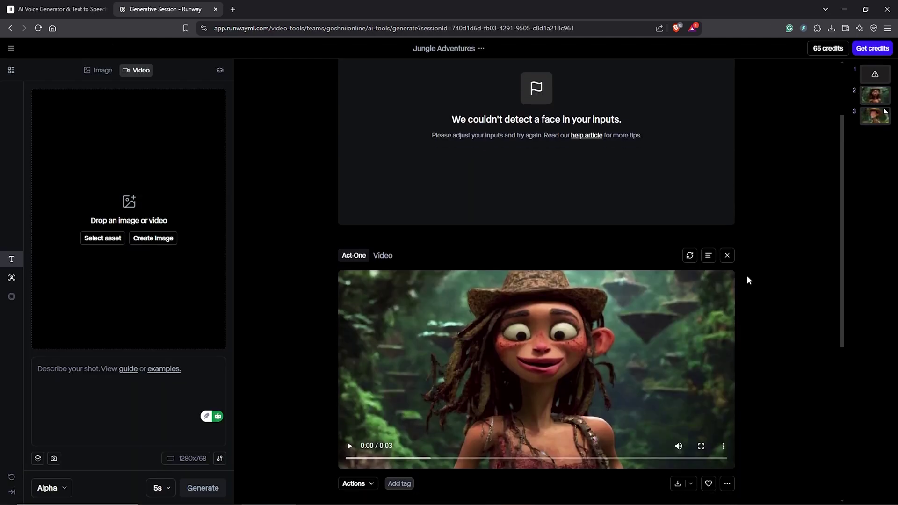
# Switch to Runway and open Act-One in the Jungle Adventures video session
pyautogui.scroll(-6, 748, 276)
pyautogui.scroll(2, 747, 276)
pyautogui.click(11, 278)
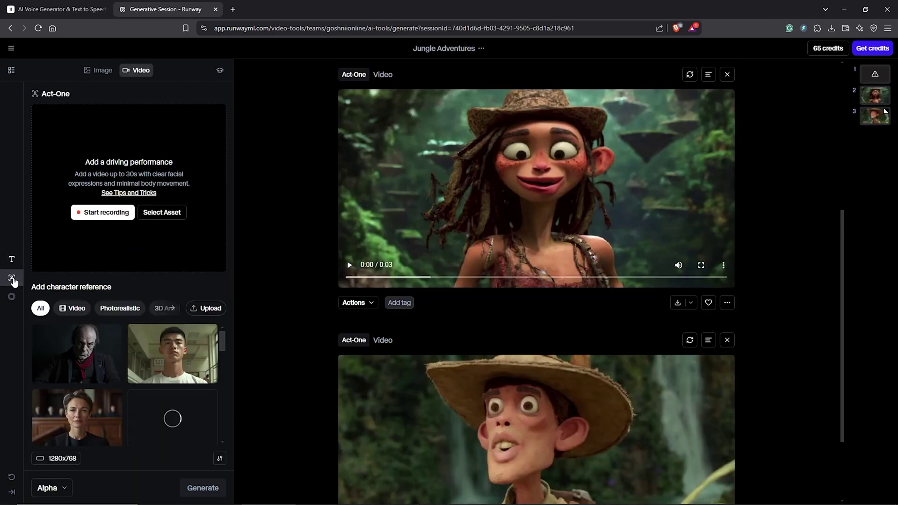
# Open the asset selection for the Act-One driving performance
pyautogui.click(167, 212)
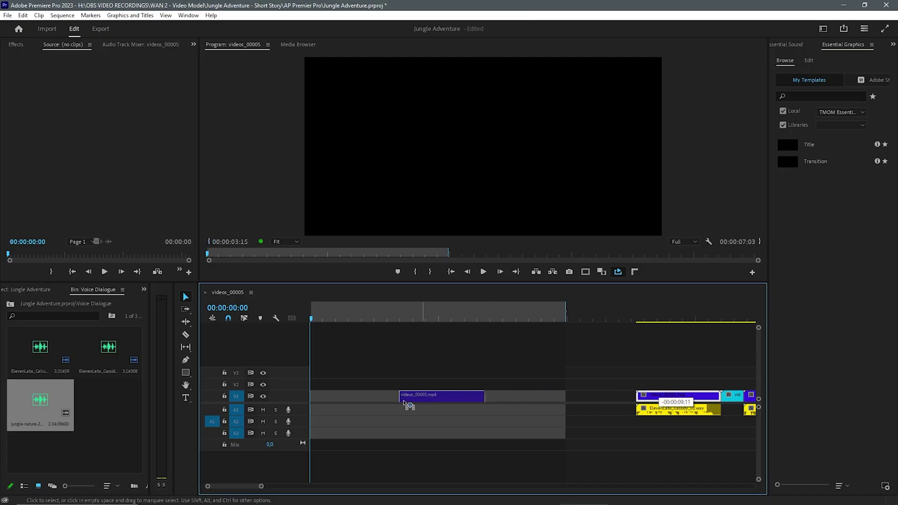
# Switch to Premiere Pro and arrange the video clips on track V1 from the sequence start, matching the Cassidy and Callum voice clips
pyautogui.moveTo(493, 400); pyautogui.dragTo(397, 397)
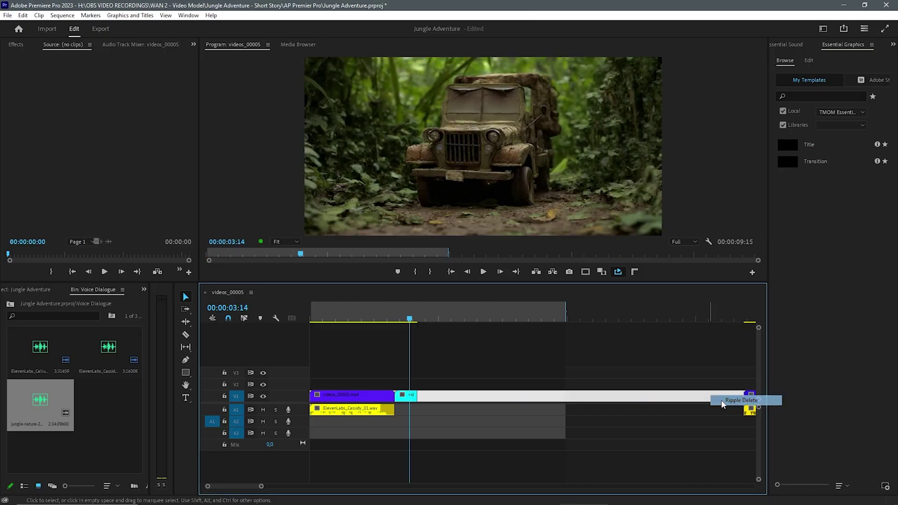
pyautogui.click(740, 401)
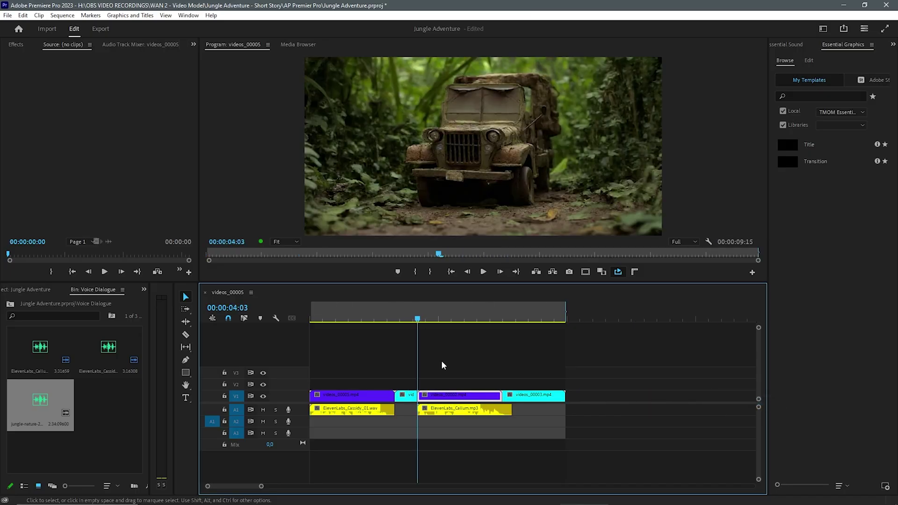
pyautogui.press('Home')
pyautogui.click(526, 349)
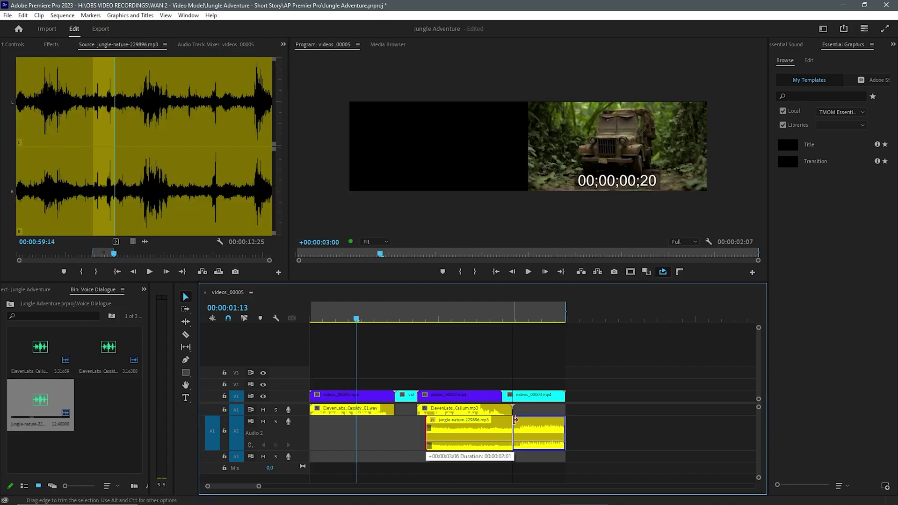
# Fit the jungle-nature ambience along the whole sequence on A2 and place thar-jeep-on-offroad sound clips on A3 under the jeep shots
pyautogui.moveTo(425, 425); pyautogui.dragTo(513, 424)
pyautogui.moveTo(319, 427); pyautogui.dragTo(313, 427)
pyautogui.moveTo(362, 425); pyautogui.dragTo(564, 423)
pyautogui.moveTo(144, 253); pyautogui.dragTo(516, 449)
pyautogui.moveTo(145, 253); pyautogui.dragTo(388, 437)
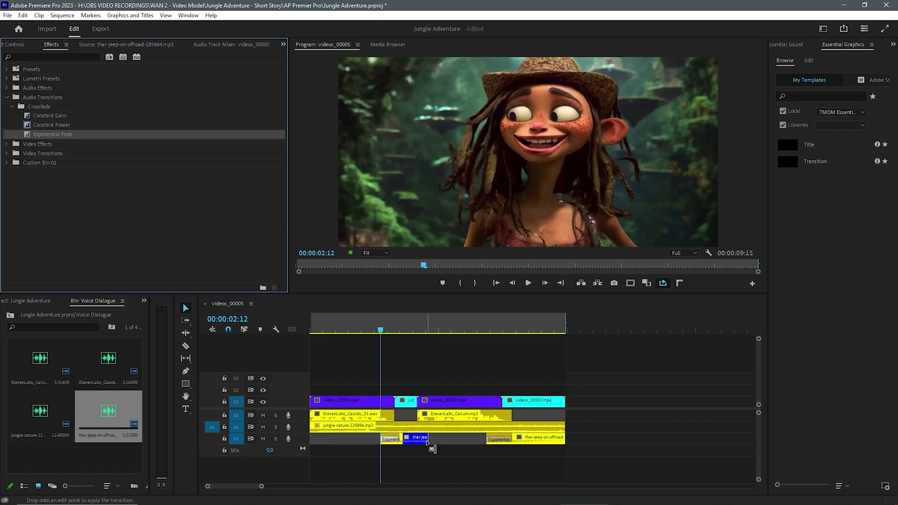
# Play the sequence from the start and extend the opening Exponential Fade of the first jeep sound clip on A3 to begin earlier
pyautogui.press('Home')
pyautogui.press('space')
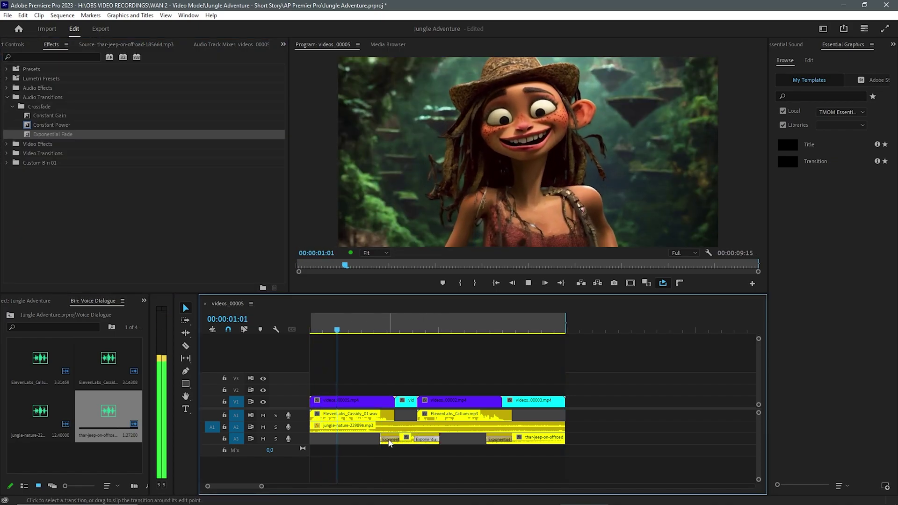
pyautogui.moveTo(382, 438); pyautogui.dragTo(375, 439)
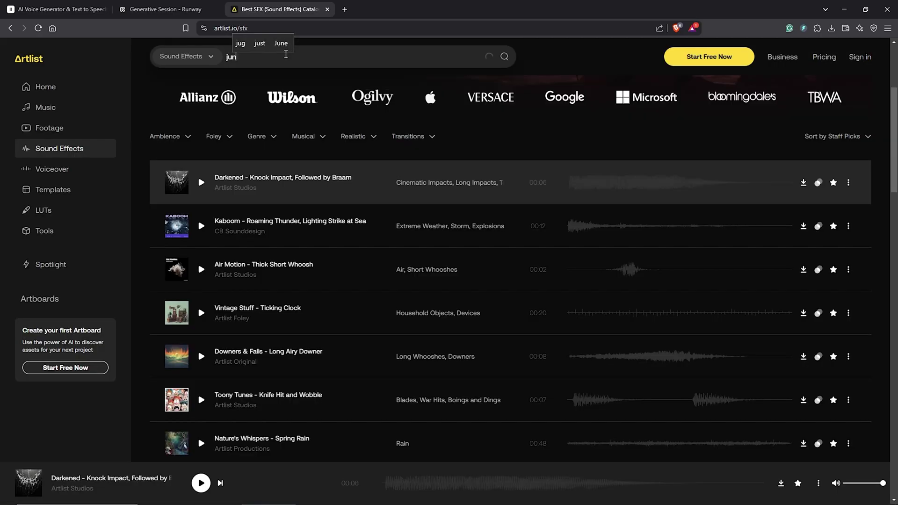
# Switch to Artlist, search the sound effects for "jungle" and browse the Jungle Adventure pack by Echoto Sound
pyautogui.write('gle')
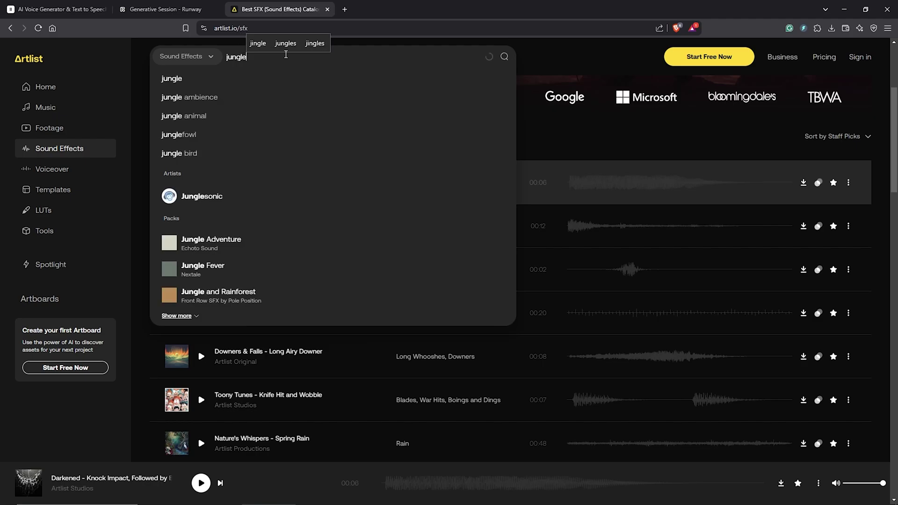
pyautogui.click(218, 246)
pyautogui.scroll(-7, 453, 192)
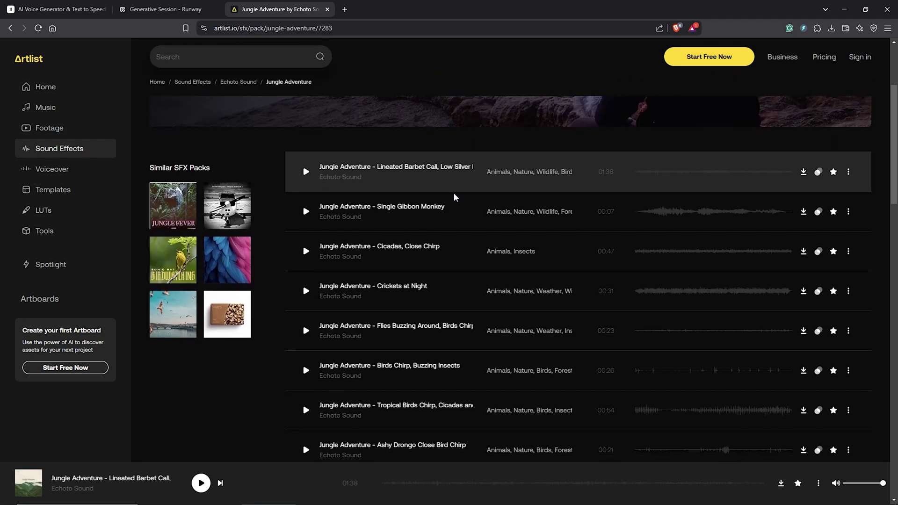
# Return to Premiere Pro, play the sequence and lengthen the Exponential Fade between the two jungle-nature clips on A2
pyautogui.press('space')
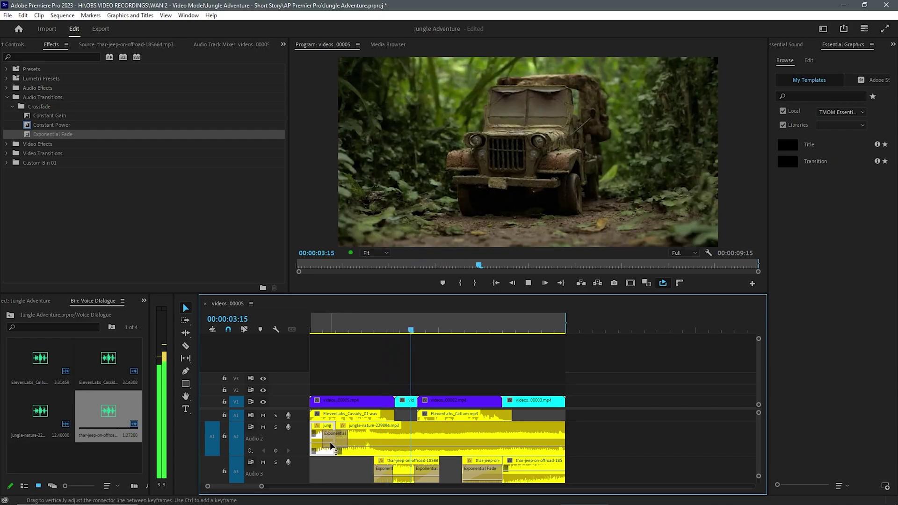
pyautogui.moveTo(346, 443); pyautogui.dragTo(354, 444)
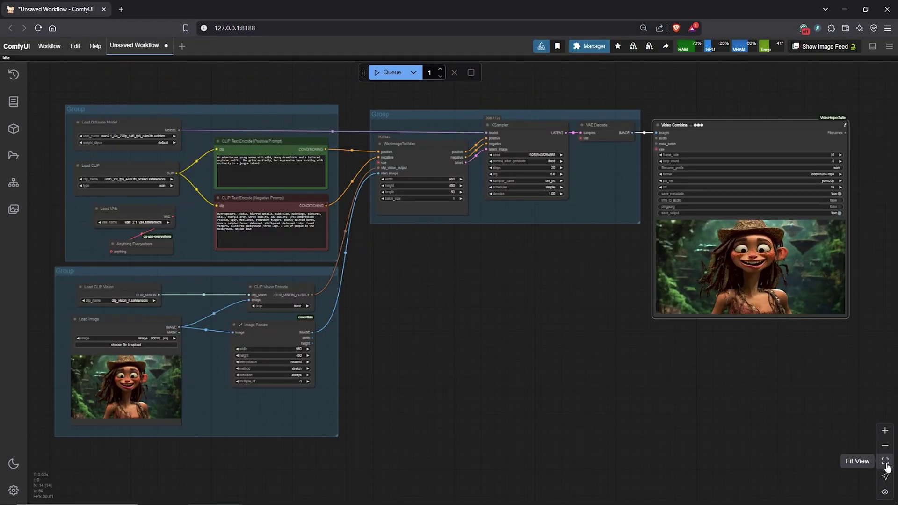
# Switch to ComfyUI and fit the whole image-to-video workflow in view
pyautogui.click(886, 462)
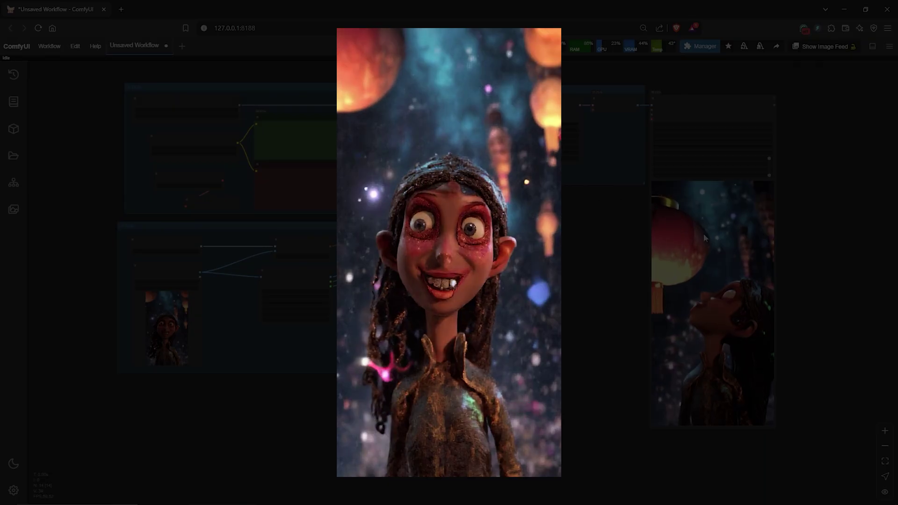